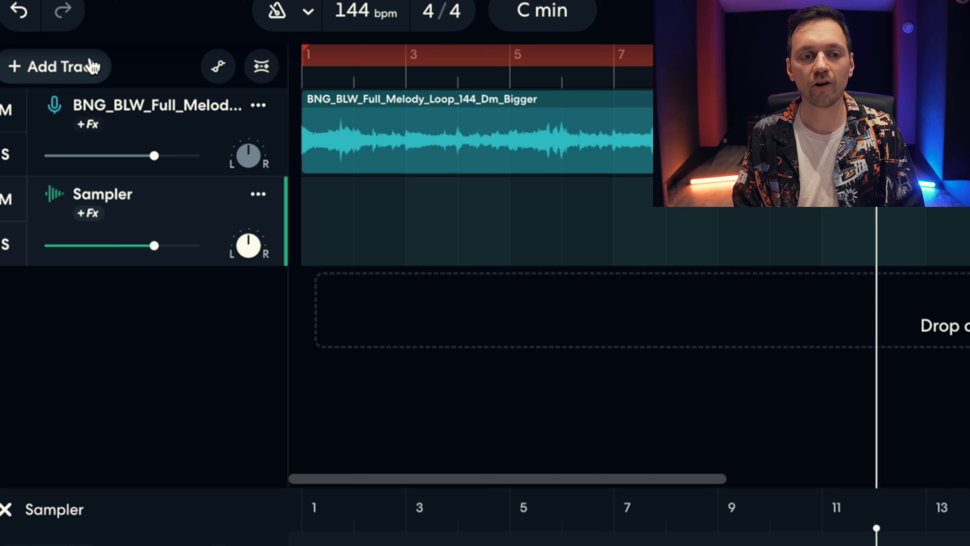
Step: Add a new Sampler track to the project
{"action": "left_click", "coordinate": [92, 66]}
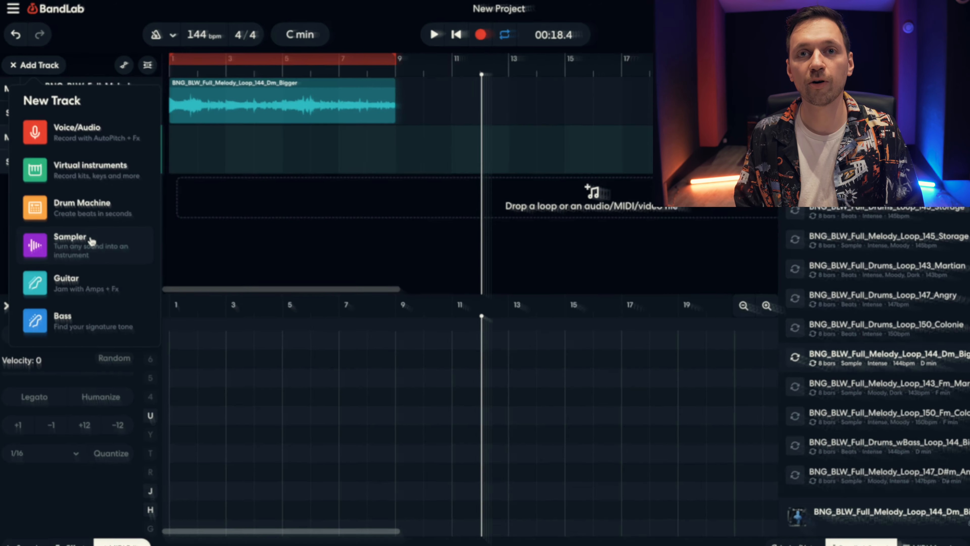
{"action": "left_click", "coordinate": [158, 392]}
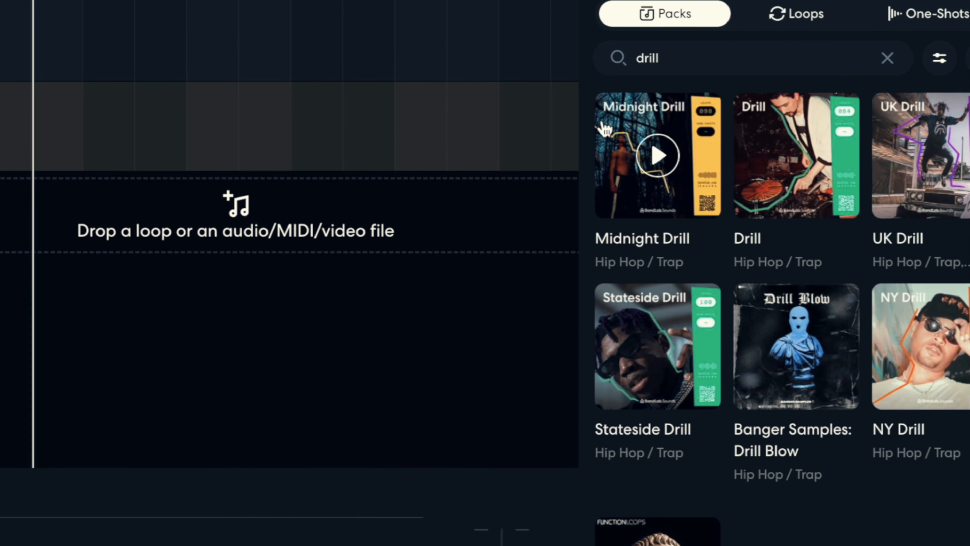
Step: Open the Midnight Drill sound pack and filter its samples by the Kick instrument
{"action": "left_click", "coordinate": [604, 124]}
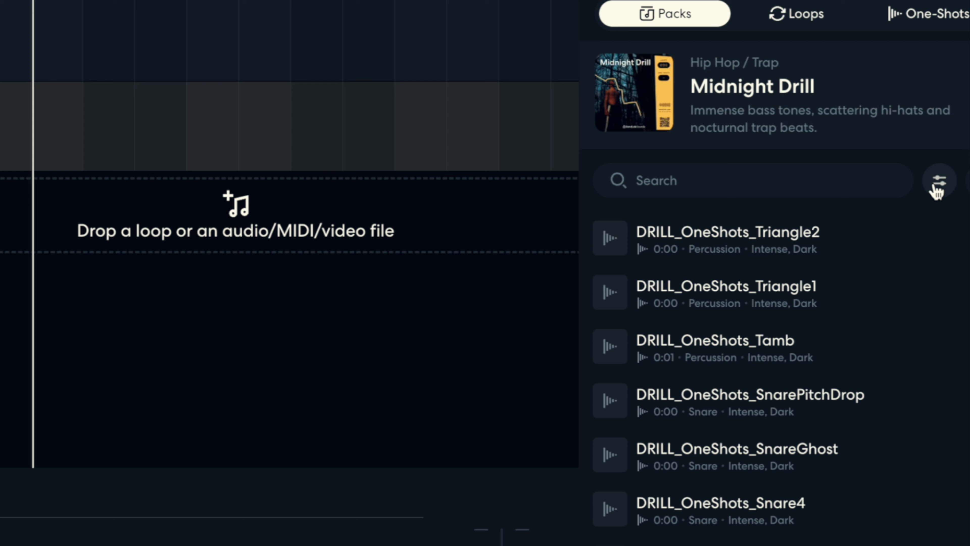
{"action": "left_click", "coordinate": [938, 182]}
{"action": "left_click", "coordinate": [921, 327]}
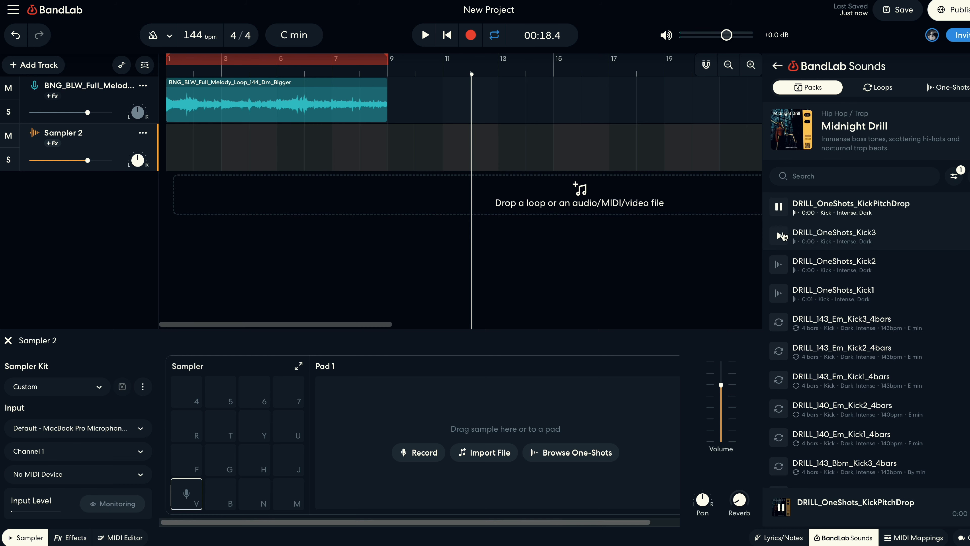
Step: Audition the kick samples and load DRILL_OneShots_Kick3 onto sampler pad V
{"action": "left_click", "coordinate": [781, 235]}
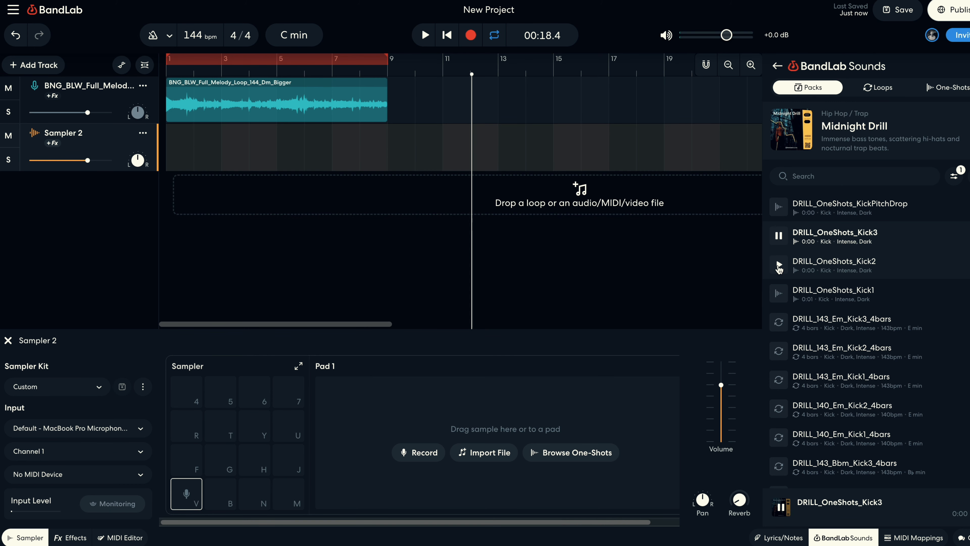
{"action": "left_click", "coordinate": [779, 264]}
{"action": "left_click", "coordinate": [779, 293]}
{"action": "left_click", "coordinate": [778, 321]}
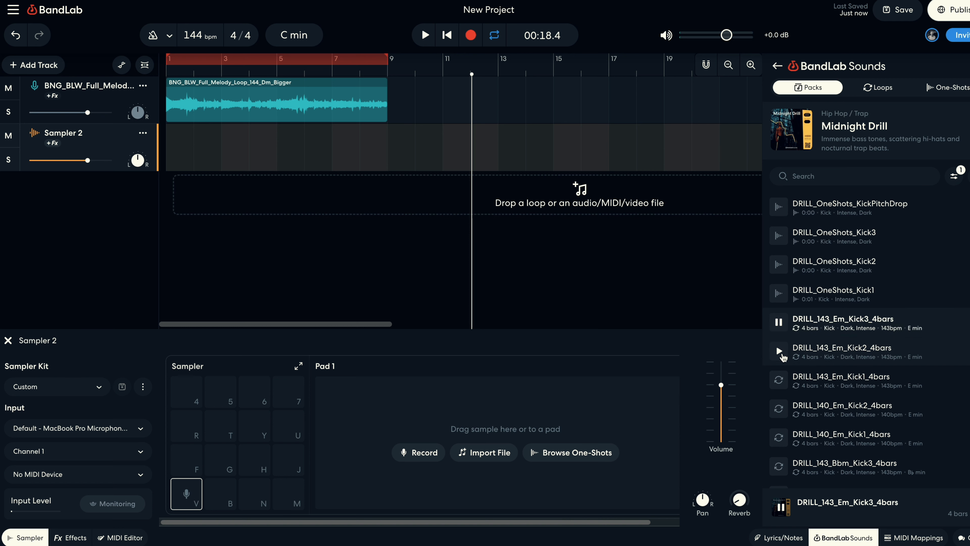
{"action": "left_click", "coordinate": [779, 351]}
{"action": "left_click", "coordinate": [779, 236]}
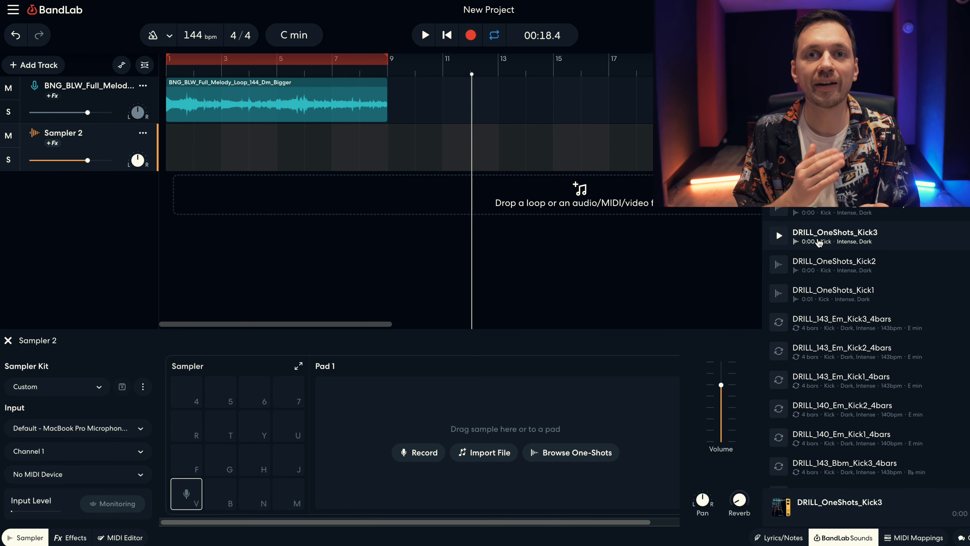
{"action": "left_click_drag", "start_coordinate": [819, 243], "coordinate": [193, 482]}
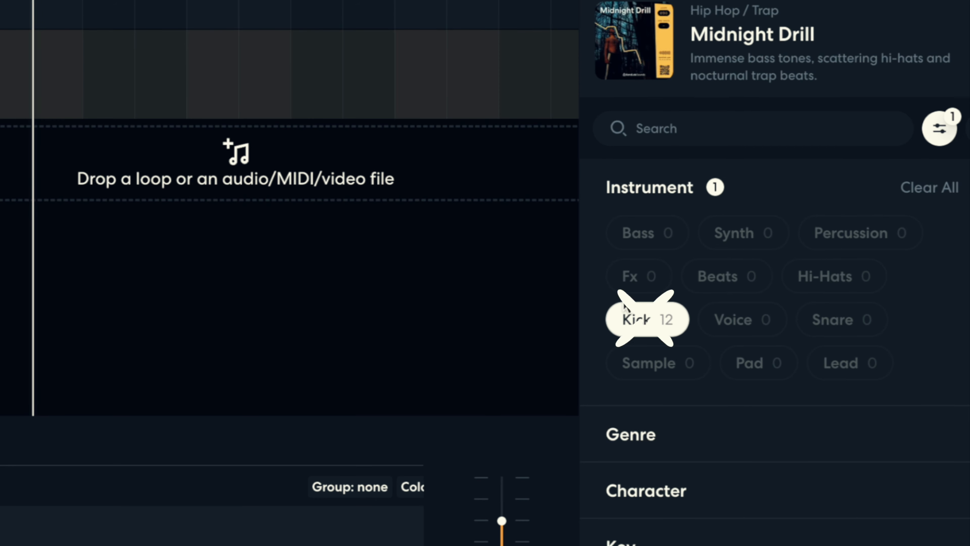
Step: Switch the instrument filter from Kick to Snare, load DRILL_OneShots_SnarePitchDrop onto pad B, and test the kick and snare pads
{"action": "left_click", "coordinate": [625, 307]}
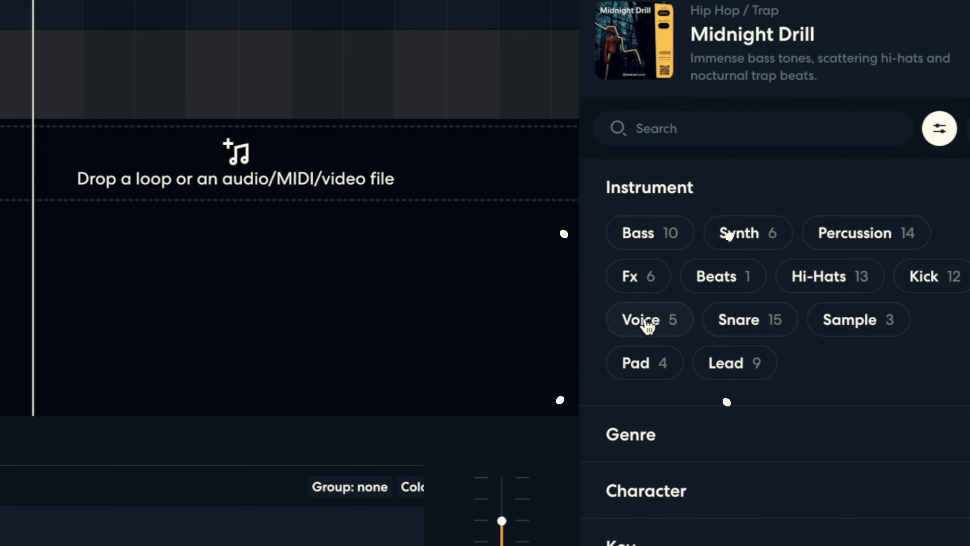
{"action": "left_click", "coordinate": [745, 323]}
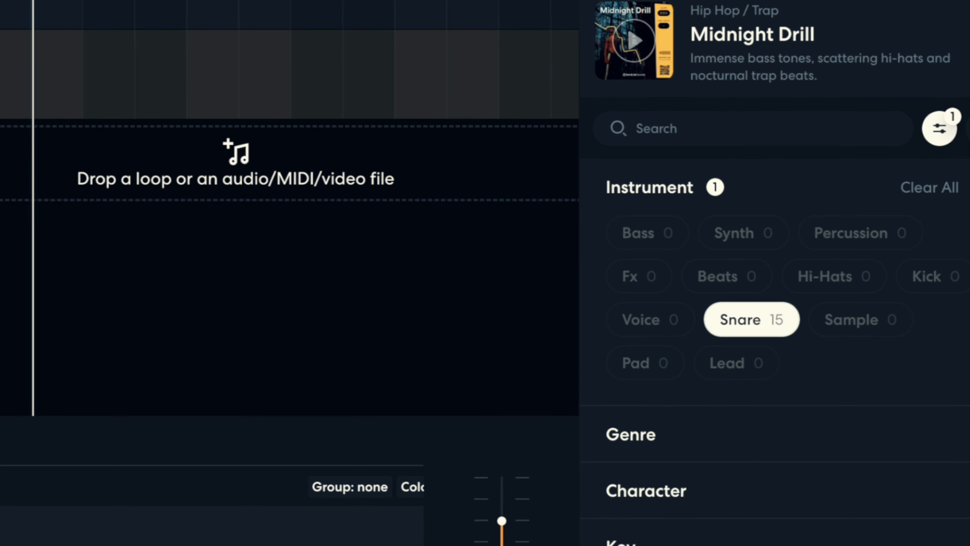
{"action": "left_click", "coordinate": [940, 130]}
{"action": "left_click", "coordinate": [611, 187]}
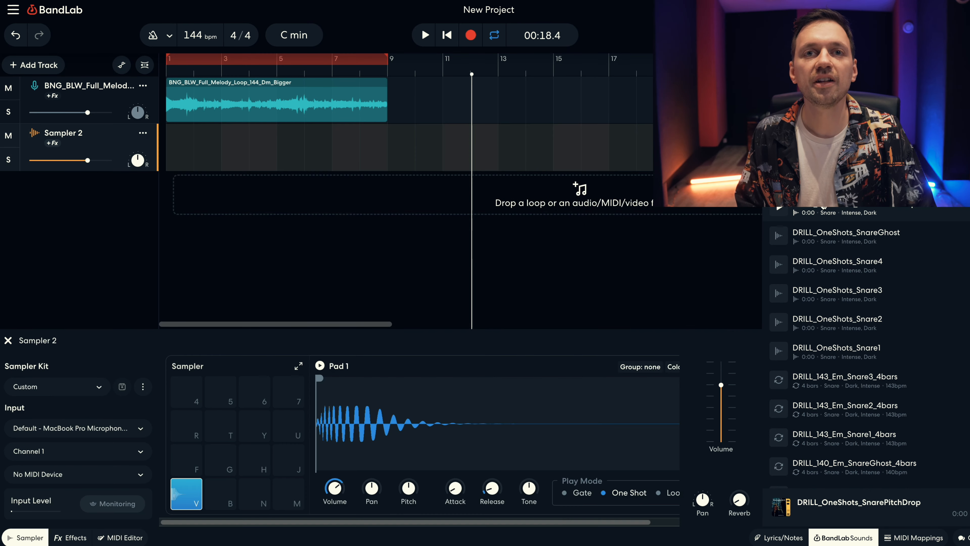
{"action": "left_click_drag", "start_coordinate": [376, 455], "coordinate": [219, 494]}
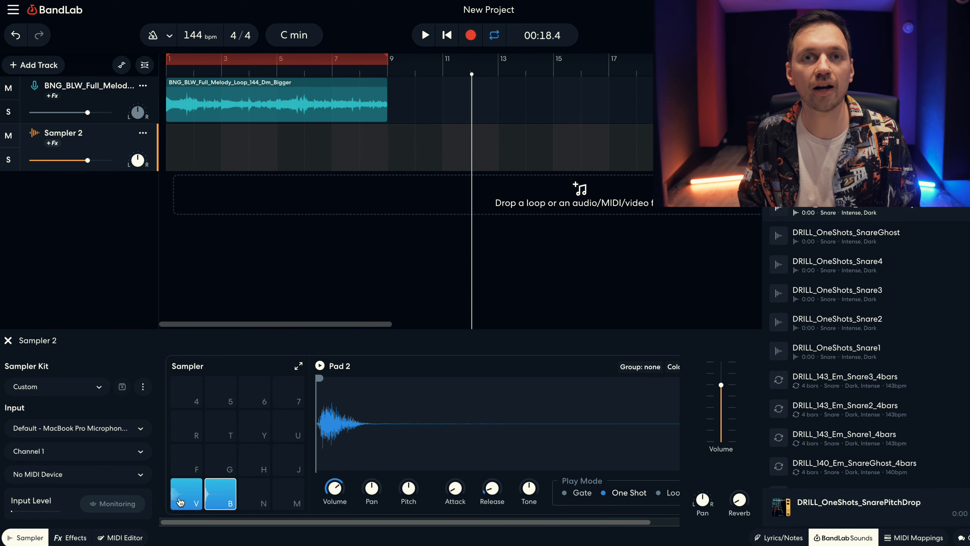
{"action": "left_click", "coordinate": [181, 499]}
{"action": "left_click", "coordinate": [219, 492]}
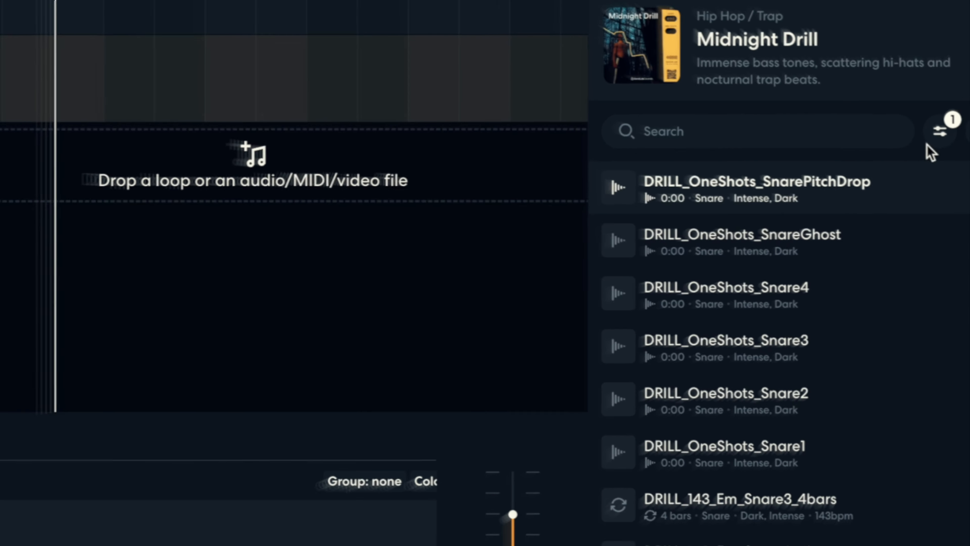
Step: Switch the pack's instrument filter from Snare to Hi-Hats
{"action": "left_click", "coordinate": [953, 175]}
{"action": "left_click", "coordinate": [821, 277]}
{"action": "left_click", "coordinate": [926, 135]}
Step: Audition the hi-hat one-shots and load DRILL_OneShots_HiHat3 onto sampler pad H
{"action": "left_click", "coordinate": [613, 187]}
{"action": "left_click", "coordinate": [613, 241]}
{"action": "left_click", "coordinate": [610, 300]}
{"action": "left_click", "coordinate": [609, 350]}
{"action": "left_click", "coordinate": [611, 308]}
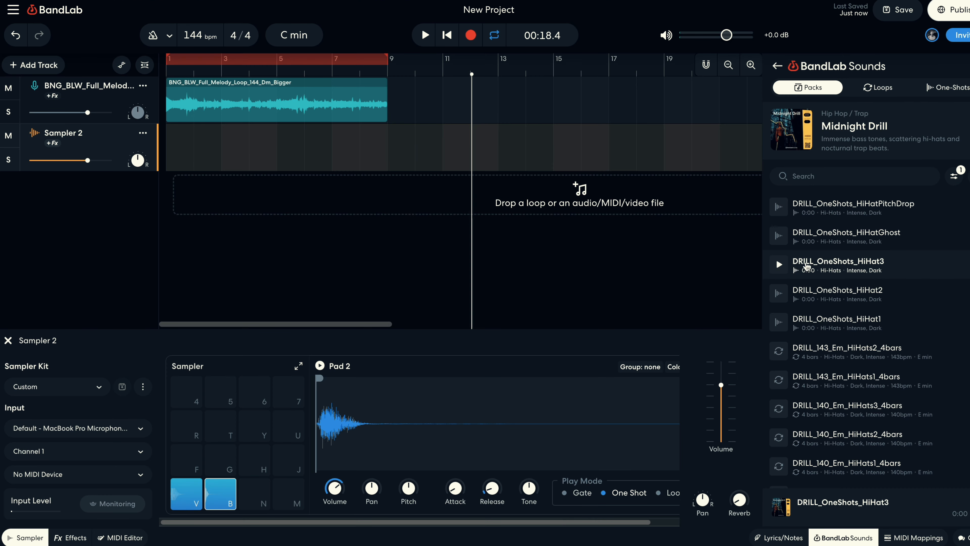
{"action": "left_click_drag", "start_coordinate": [806, 265], "coordinate": [255, 459]}
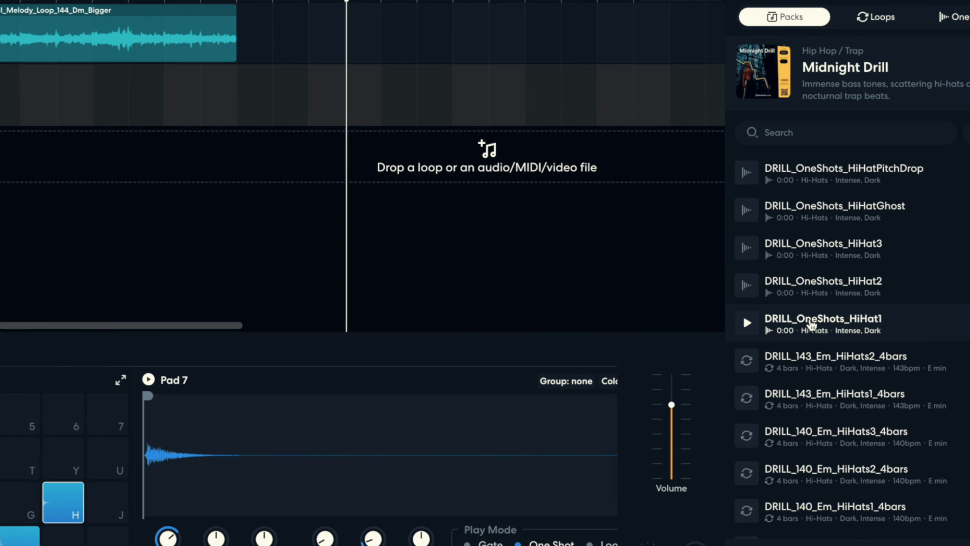
Step: Load DRILL_OneShots_HiHat1 onto pad J and play both hi-hat pads to compare them
{"action": "left_click_drag", "start_coordinate": [811, 326], "coordinate": [111, 506]}
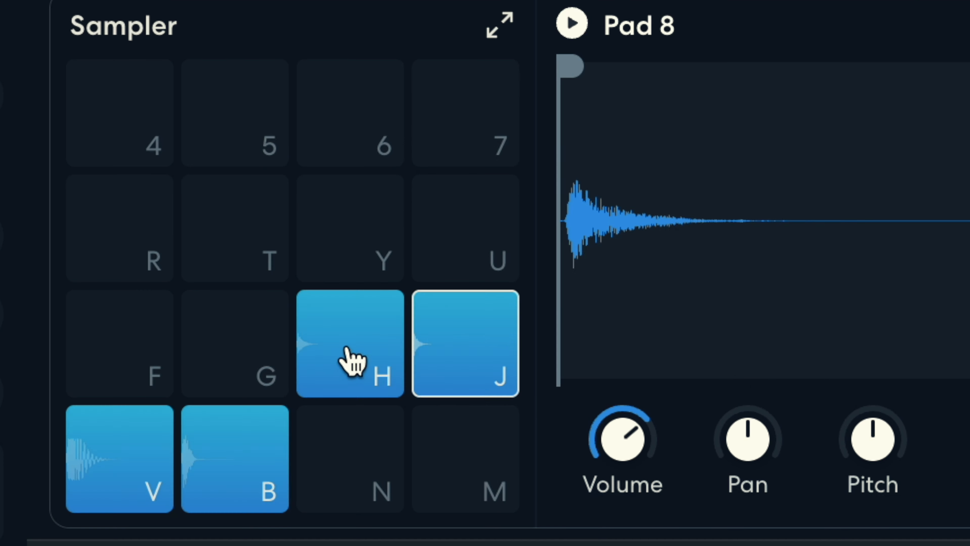
{"action": "left_click", "coordinate": [495, 342]}
{"action": "left_click", "coordinate": [377, 354]}
{"action": "left_click", "coordinate": [481, 338]}
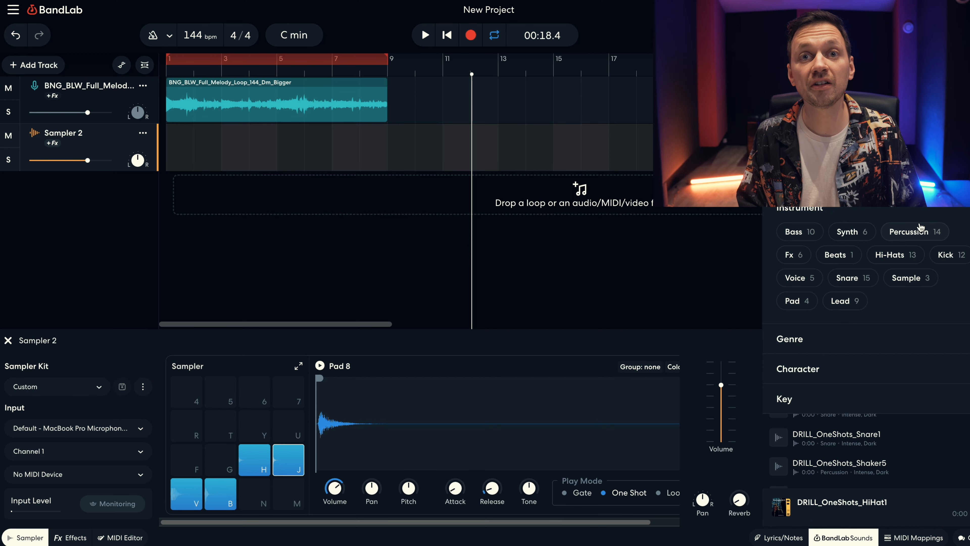
Step: Filter the pack by Percussion, audition the one-shots, and load DRILL_OneShots_Shaker4 onto sampler pad G
{"action": "left_click", "coordinate": [920, 230]}
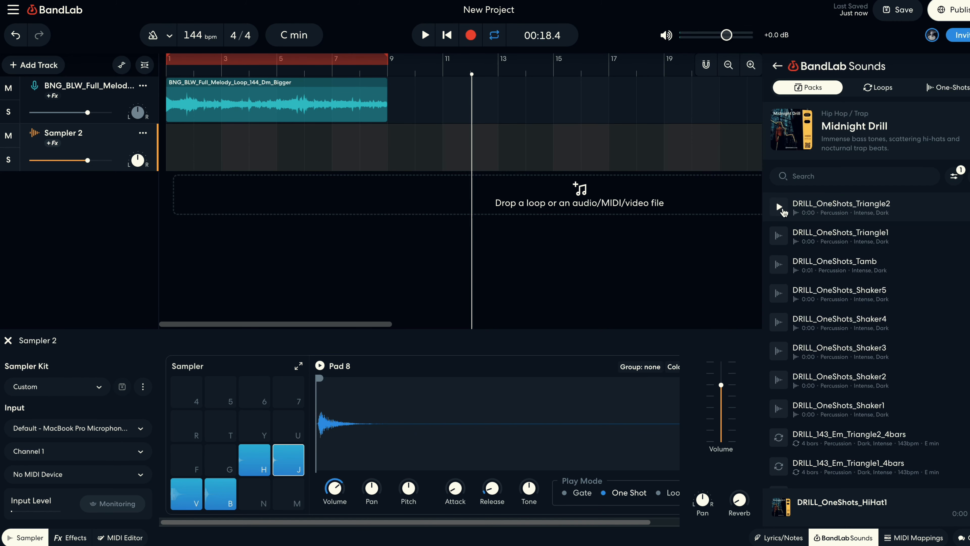
{"action": "left_click", "coordinate": [778, 236]}
{"action": "left_click", "coordinate": [778, 237]}
{"action": "left_click", "coordinate": [779, 264]}
{"action": "left_click", "coordinate": [779, 293]}
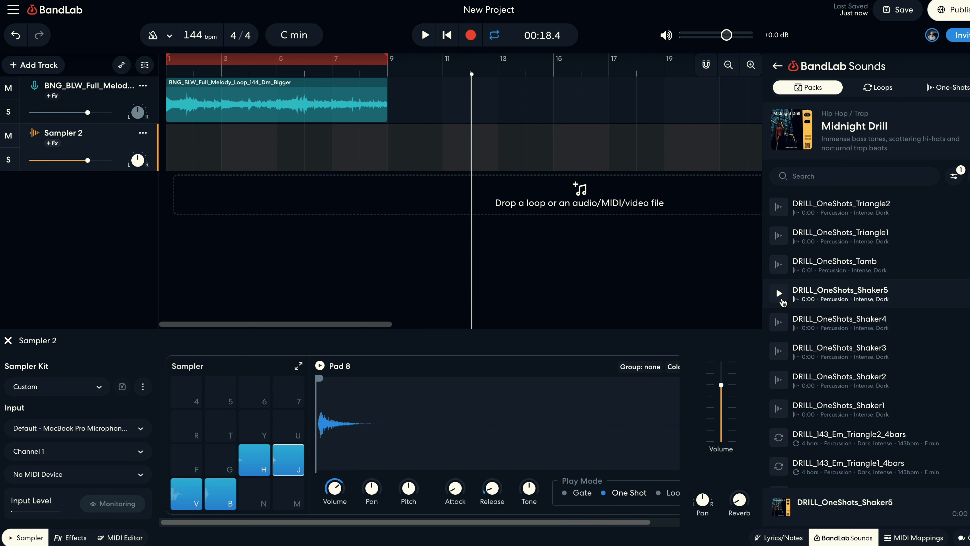
{"action": "left_click", "coordinate": [779, 294]}
{"action": "left_click", "coordinate": [778, 323]}
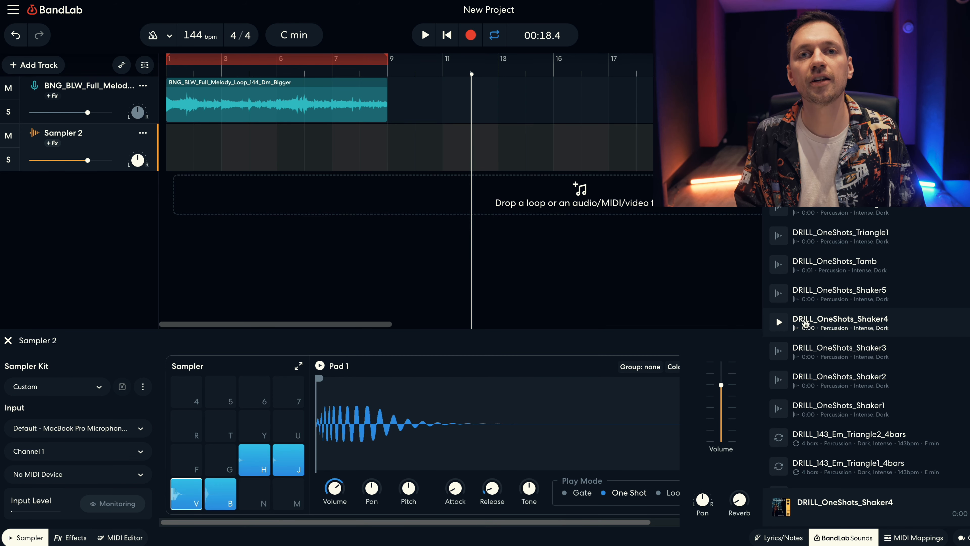
{"action": "left_click_drag", "start_coordinate": [779, 324], "coordinate": [217, 464]}
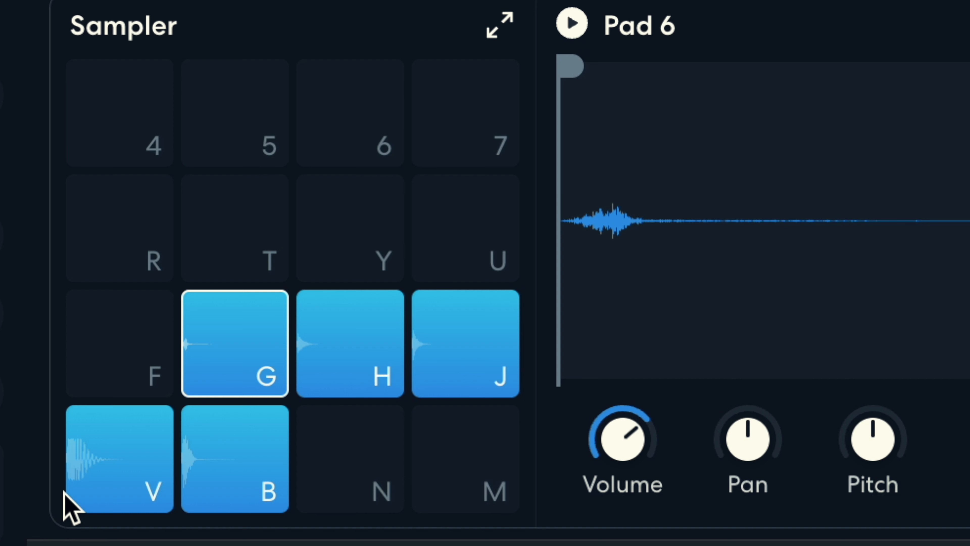
Step: Play the loaded kick, snare, shaker and hi-hat pads to compare their levels
{"action": "left_click", "coordinate": [175, 504]}
{"action": "left_click", "coordinate": [231, 497]}
{"action": "left_click", "coordinate": [267, 466]}
{"action": "key", "text": "j"}
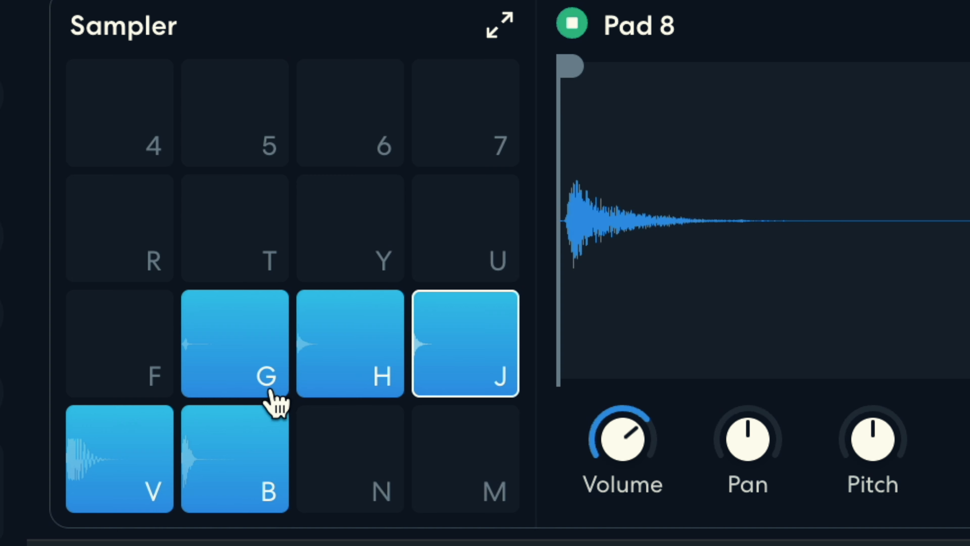
Step: Raise the volume of the shaker on pad G
{"action": "left_click", "coordinate": [238, 369]}
{"action": "left_click", "coordinate": [238, 368]}
{"action": "mouse_move", "coordinate": [627, 447]}
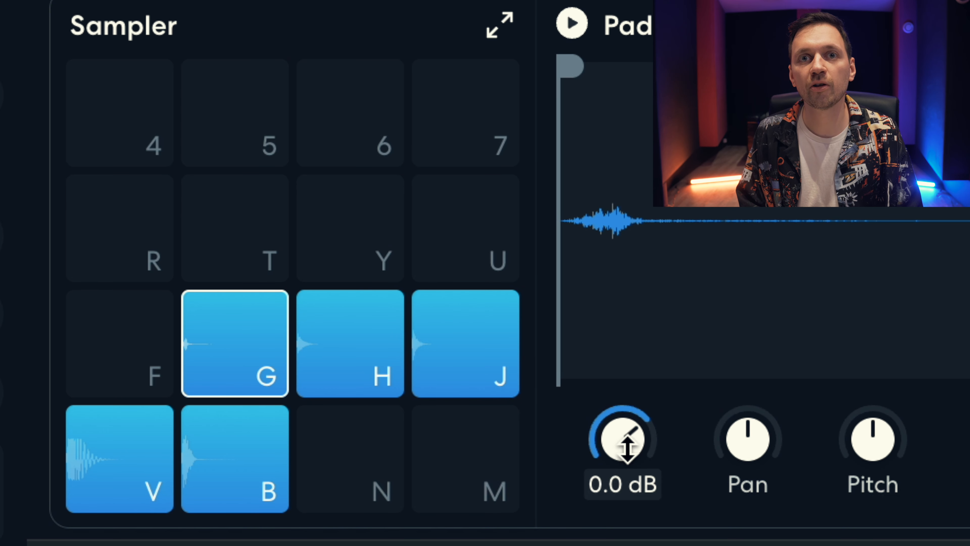
{"action": "left_click_drag", "start_coordinate": [622, 442], "coordinate": [627, 417]}
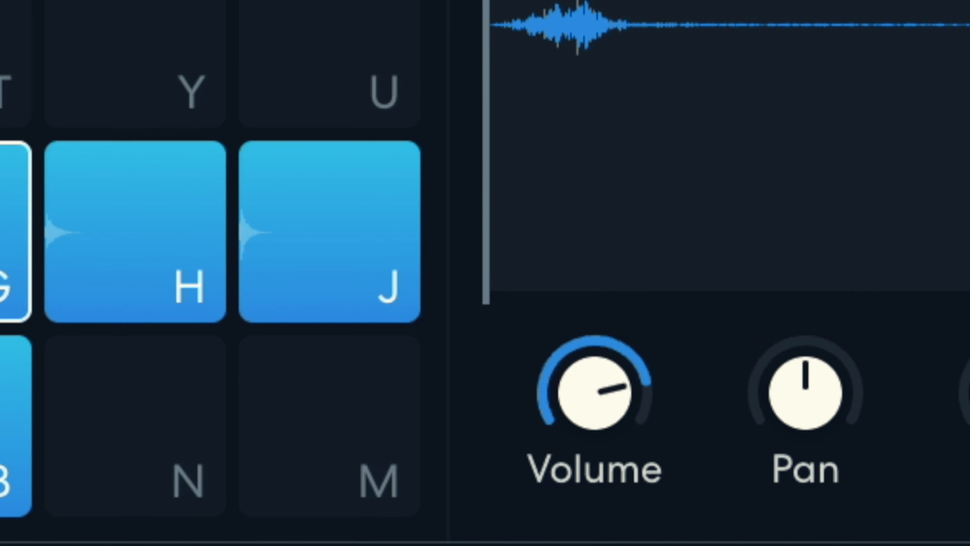
{"action": "mouse_move", "coordinate": [504, 375]}
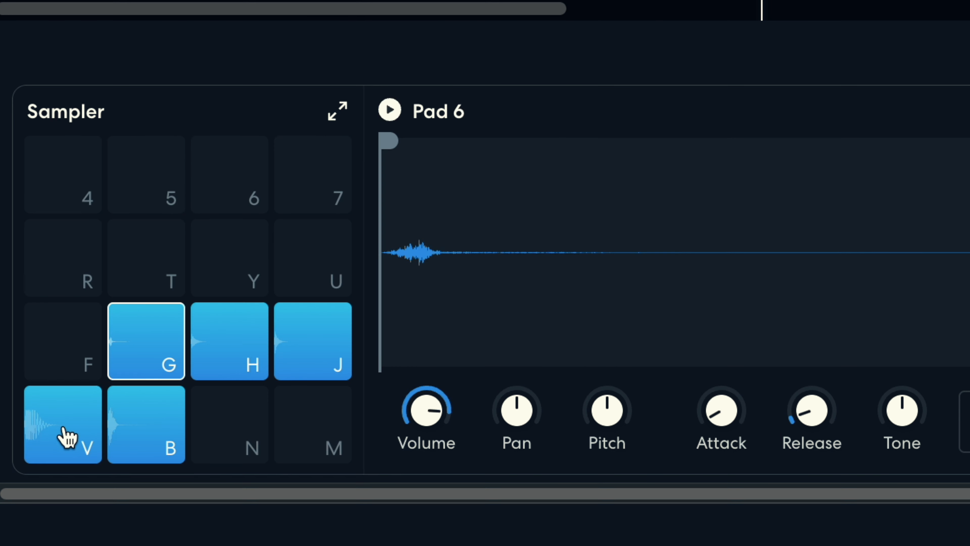
Step: Play through the kick, snare, shaker and hi-hat pads again to check the kit's balance
{"action": "left_click", "coordinate": [122, 471]}
{"action": "left_click", "coordinate": [264, 440]}
{"action": "left_click", "coordinate": [267, 367]}
{"action": "left_click", "coordinate": [355, 372]}
{"action": "left_click", "coordinate": [466, 350]}
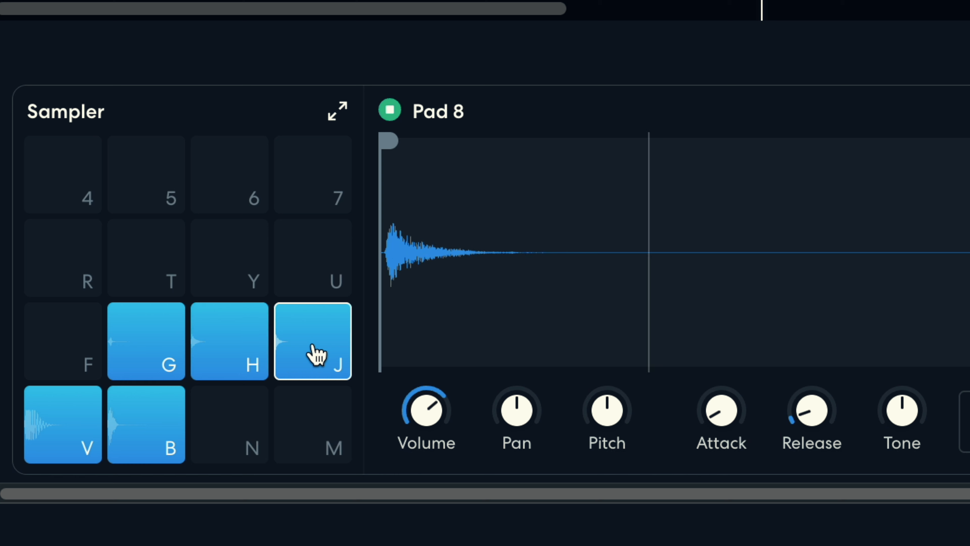
{"action": "left_click", "coordinate": [150, 356]}
{"action": "left_click", "coordinate": [219, 359]}
{"action": "left_click", "coordinate": [154, 414]}
{"action": "left_click", "coordinate": [146, 361]}
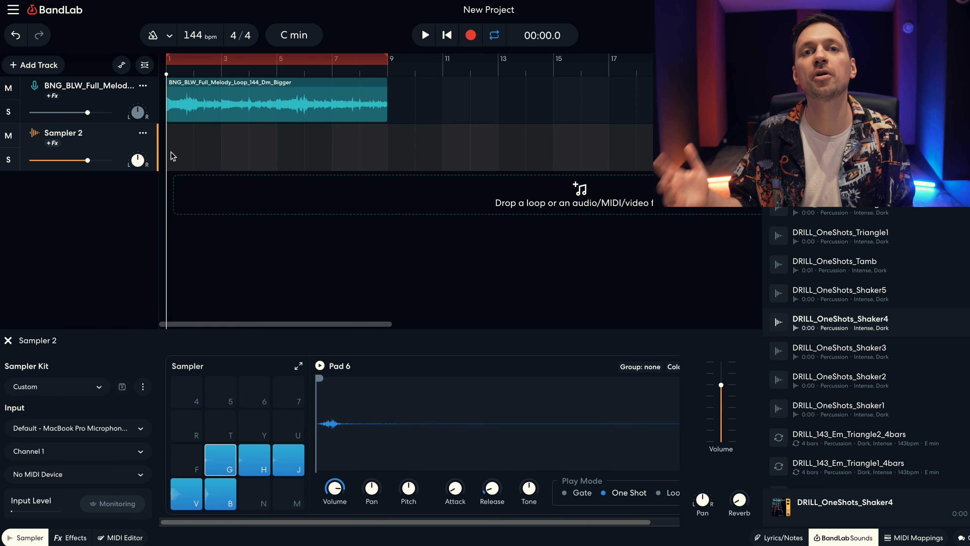
Step: Create a region at bar 1 on the Sampler 2 track and open it in the MIDI Editor
{"action": "right_click", "coordinate": [171, 153]}
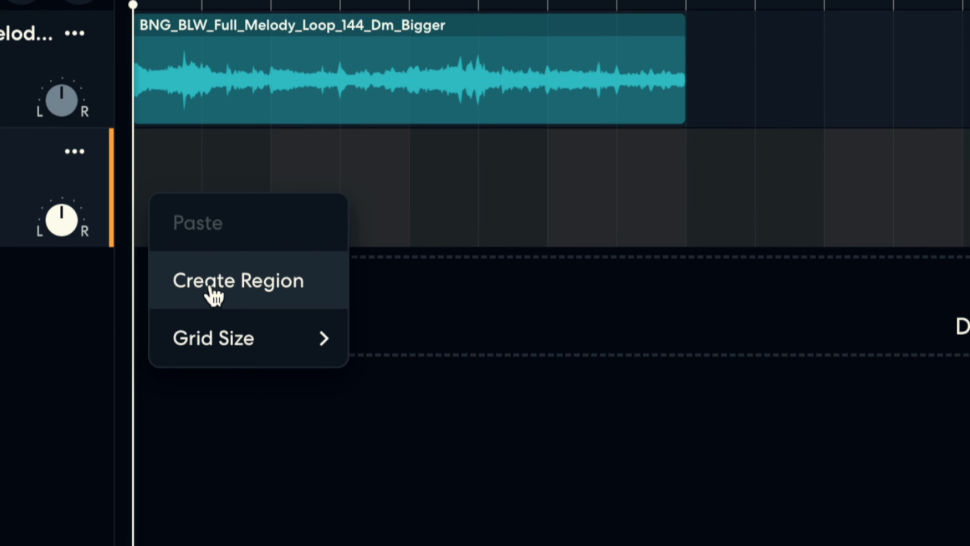
{"action": "left_click", "coordinate": [212, 295]}
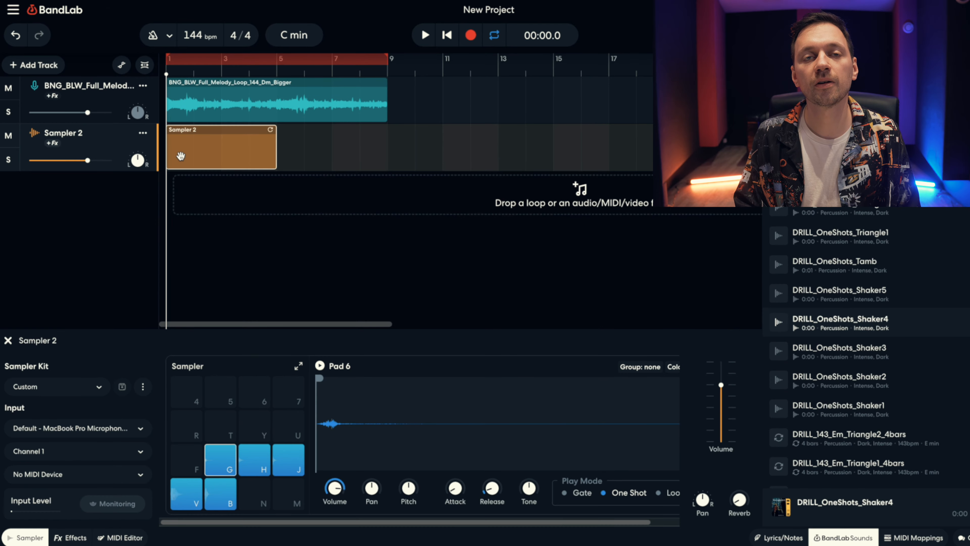
{"action": "double_click", "coordinate": [169, 210]}
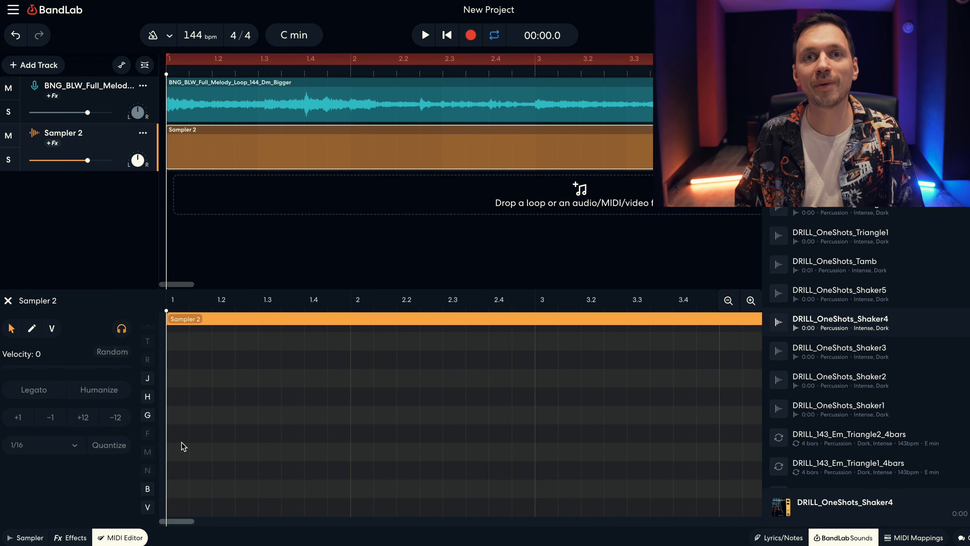
{"action": "key", "text": "super+Right"}
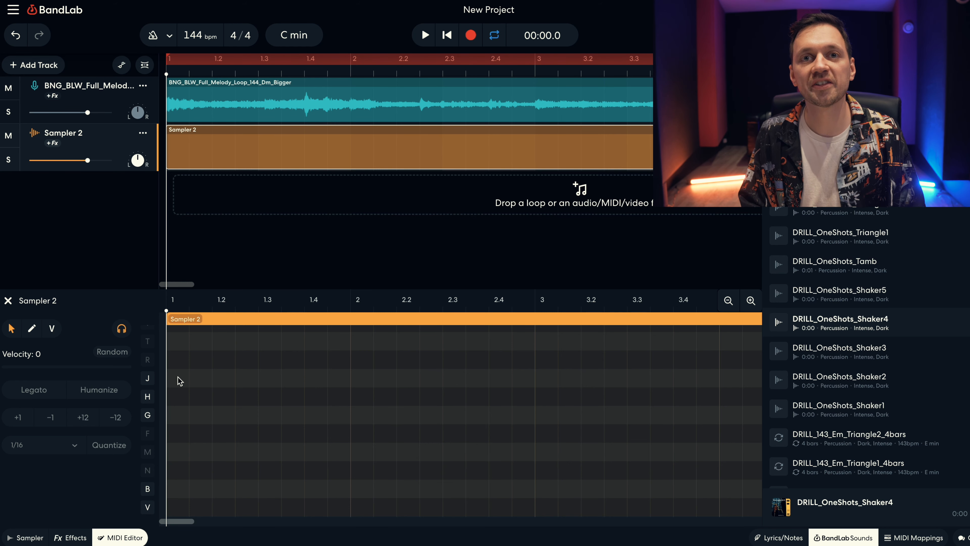
Step: Place two hi-hat notes on row H in bar 1 without snapping, and delete the second one
{"action": "left_click", "coordinate": [174, 398]}
{"action": "left_click", "coordinate": [250, 396]}
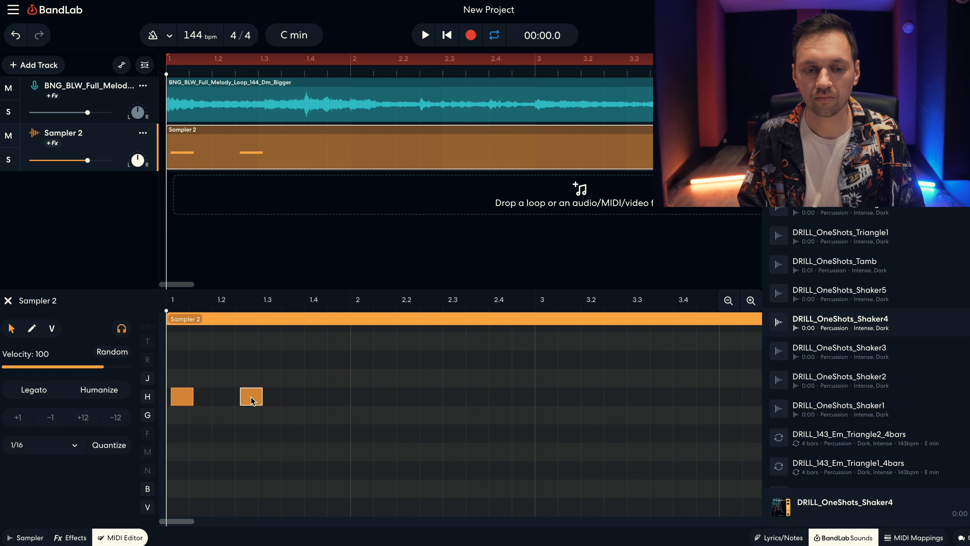
{"action": "key", "text": "Delete"}
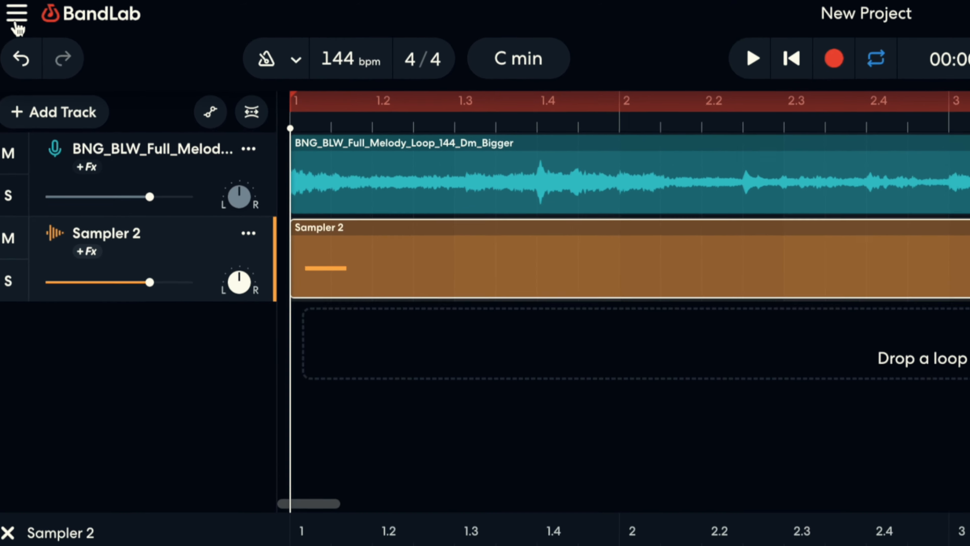
Step: Turn on Snap to Grid in the settings for note placement
{"action": "left_click", "coordinate": [13, 11]}
{"action": "mouse_move", "coordinate": [96, 220]}
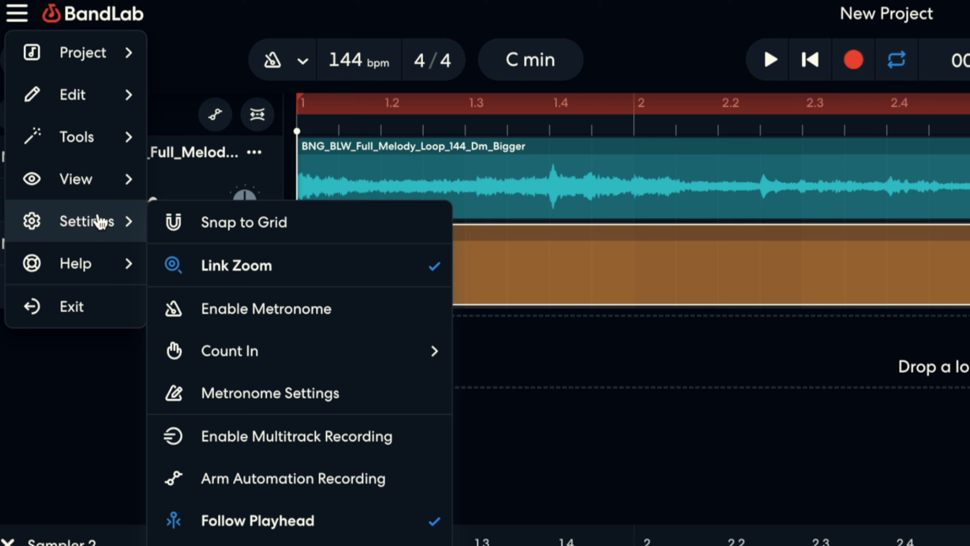
{"action": "left_click", "coordinate": [244, 234]}
{"action": "left_click", "coordinate": [143, 403]}
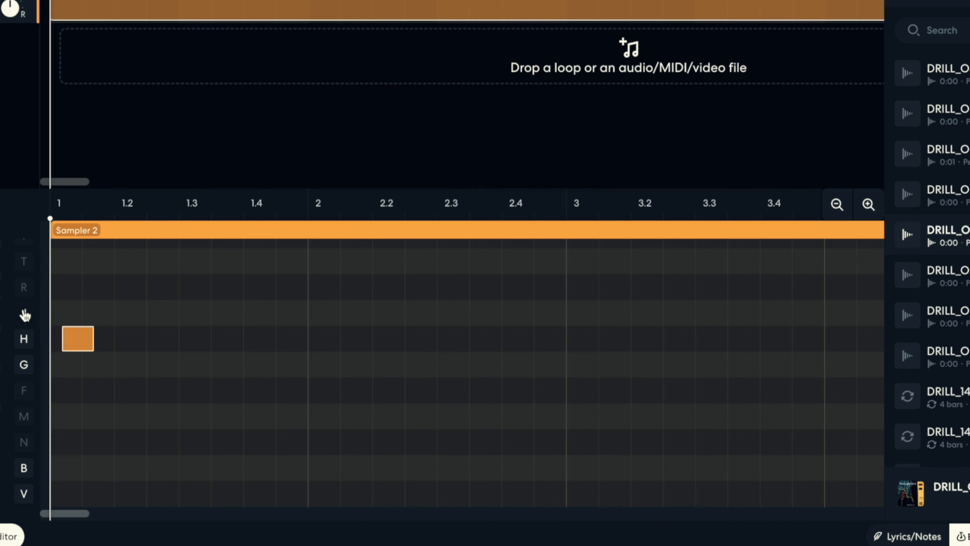
Step: Delete the off-grid hi-hat note on row H and try out snapped note placement in bar 1
{"action": "left_click", "coordinate": [87, 345]}
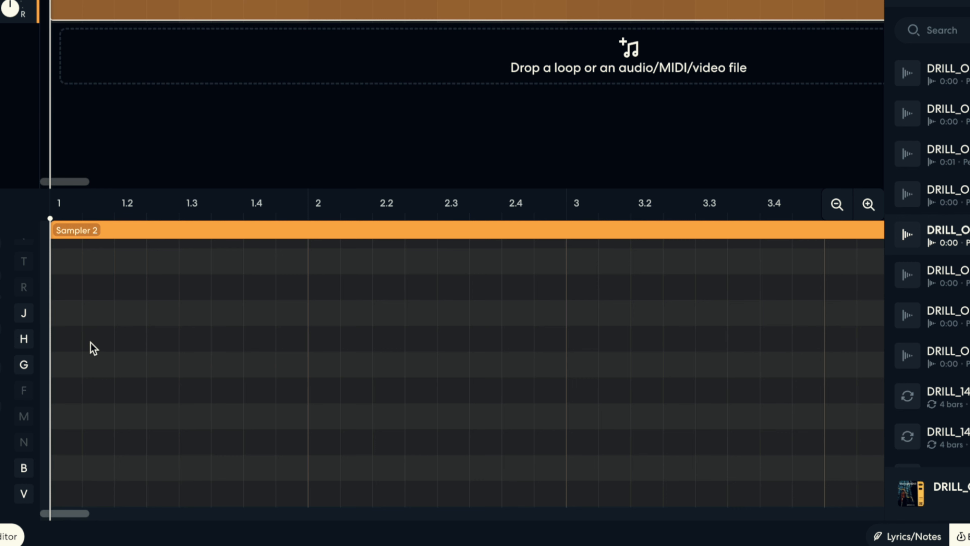
{"action": "left_click", "coordinate": [91, 340]}
{"action": "left_click", "coordinate": [144, 337]}
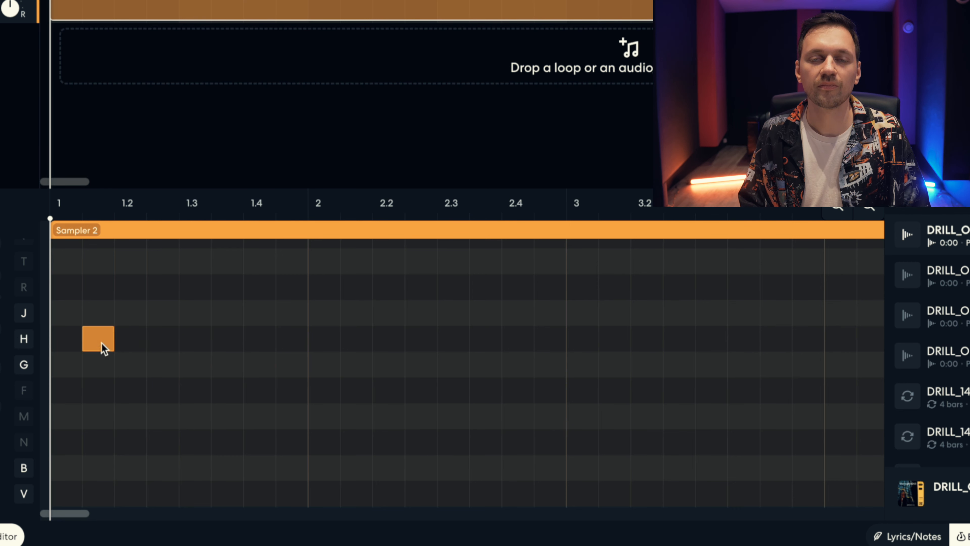
{"action": "left_click", "coordinate": [90, 346]}
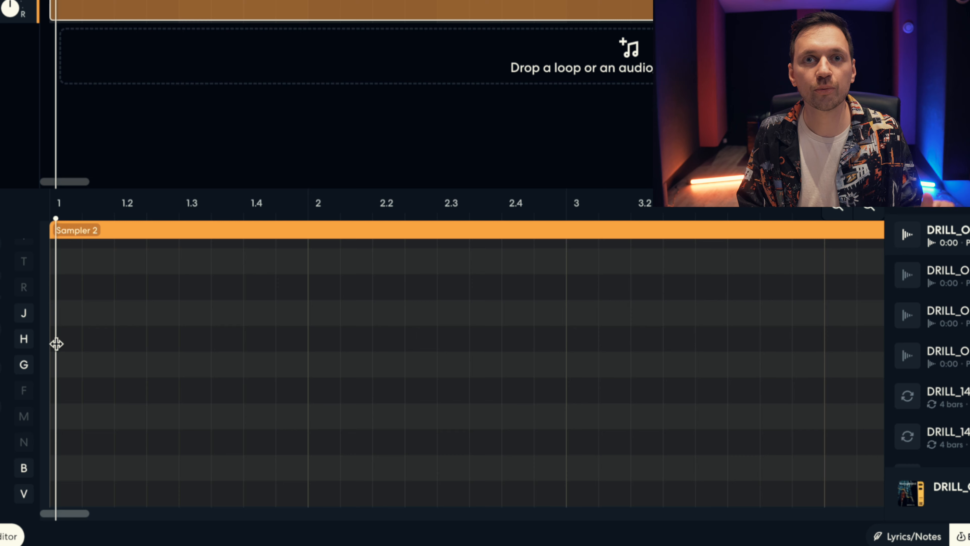
Step: Place three hi-hat notes on row H, spaced three sixteenths apart from the start of bar 1, and play them back
{"action": "left_click", "coordinate": [56, 344]}
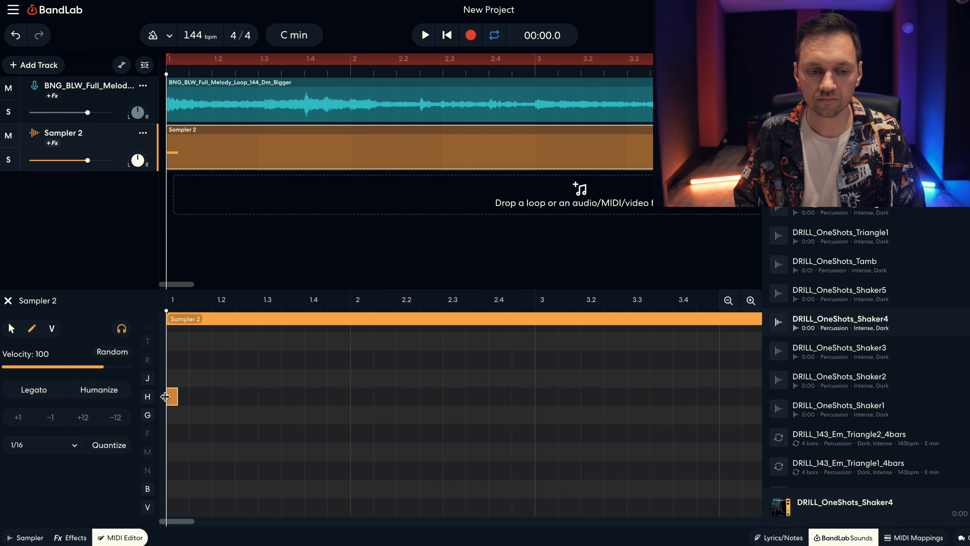
{"action": "key", "text": "ctrl+equal"}
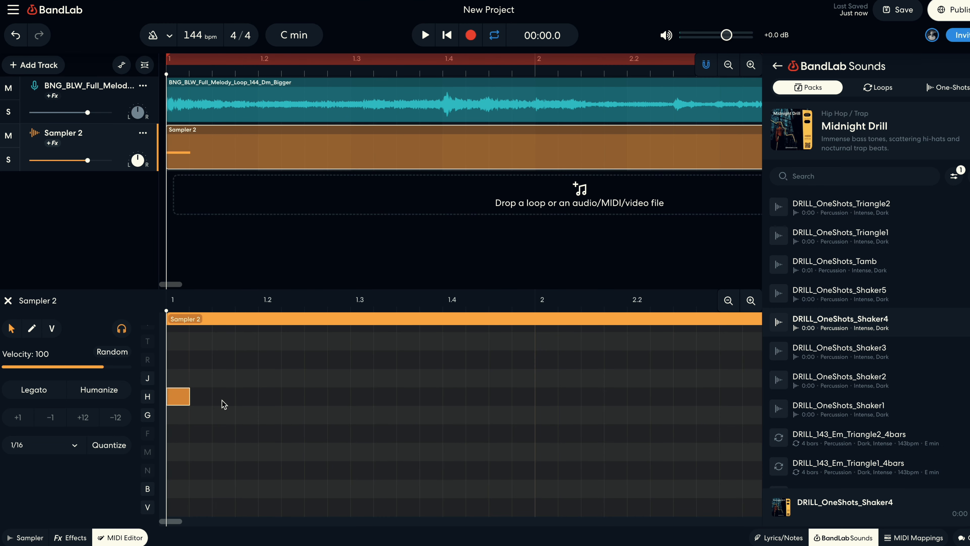
{"action": "left_click", "coordinate": [247, 397]}
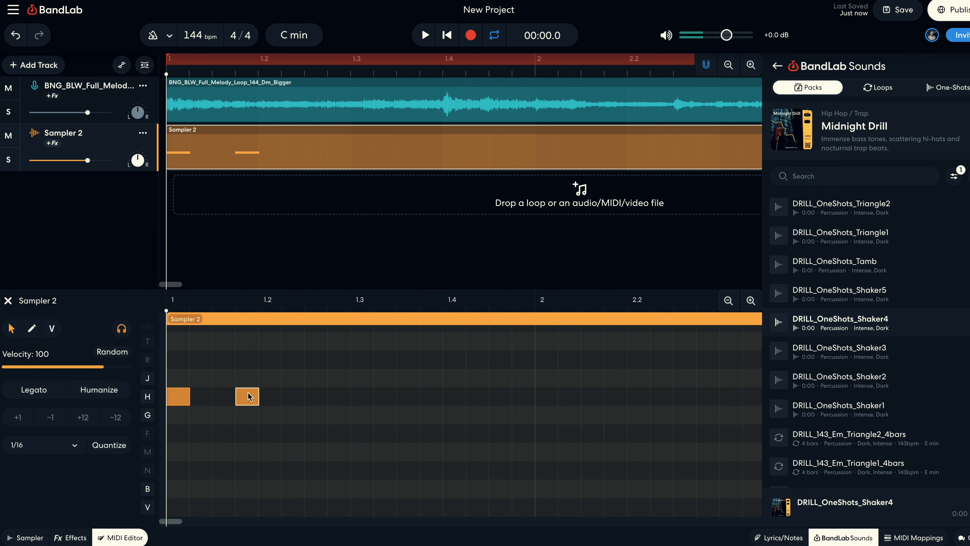
{"action": "left_click", "coordinate": [302, 397]}
{"action": "left_click_drag", "start_coordinate": [297, 406], "coordinate": [321, 405]}
{"action": "key", "text": "space"}
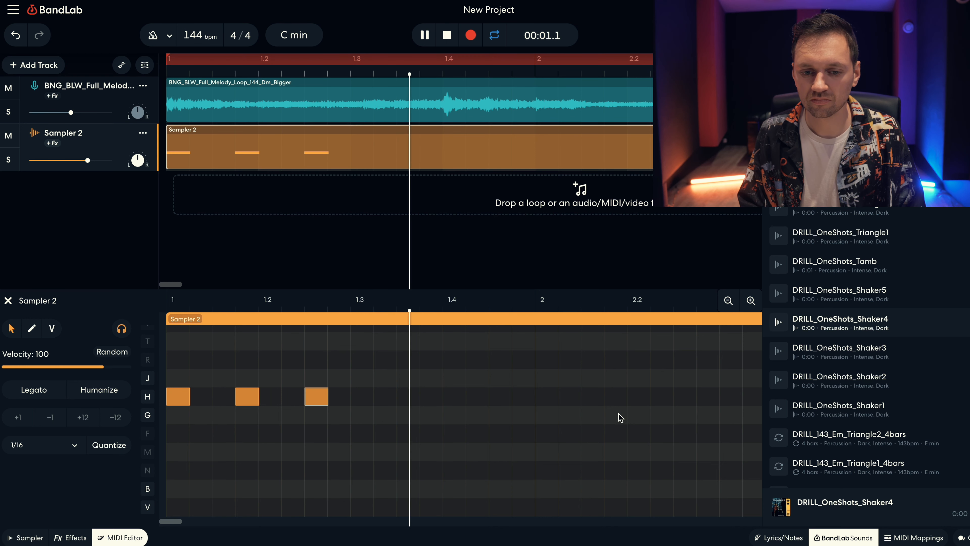
{"action": "key", "text": "space"}
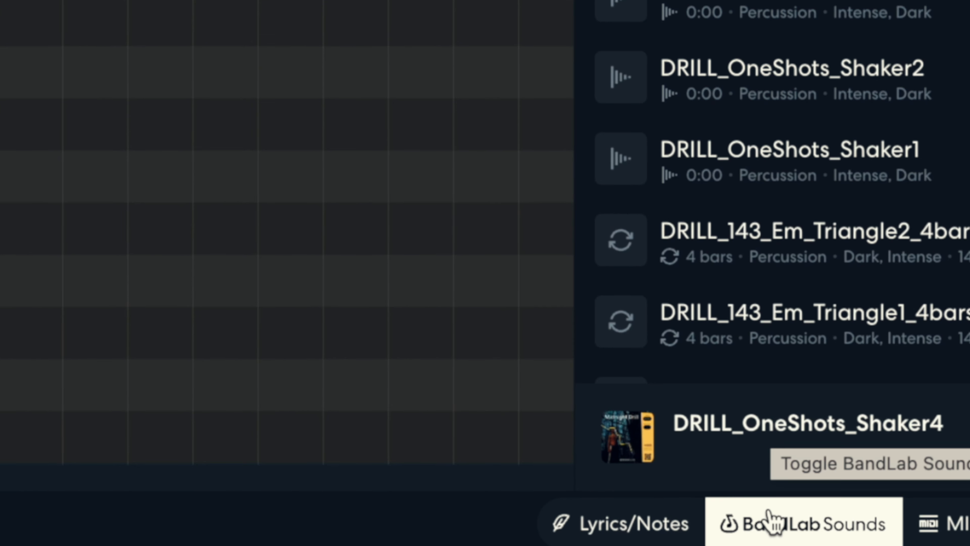
Step: Hide the sounds browser and add three more hi-hat notes in bar 1, three sixteenths apart starting at 1.3
{"action": "left_click", "coordinate": [770, 520]}
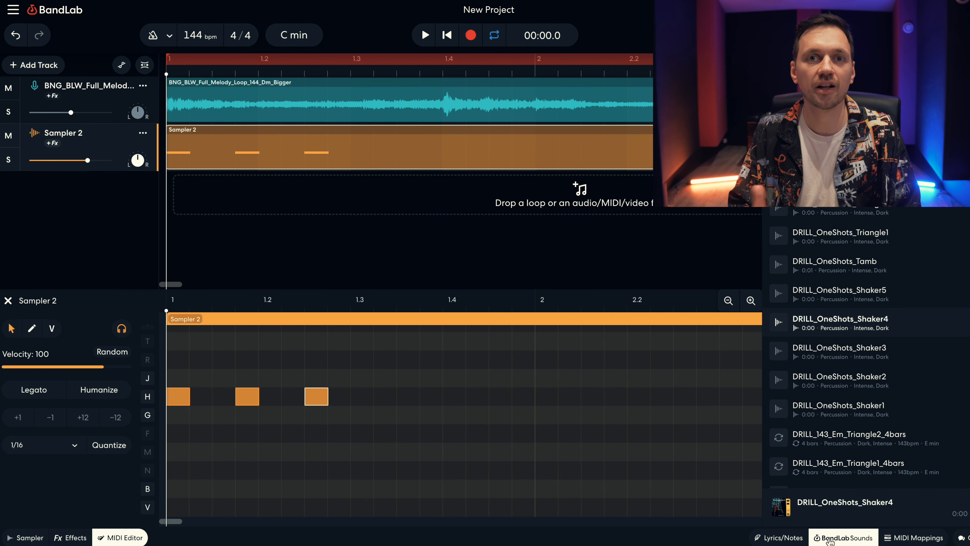
{"action": "left_click", "coordinate": [829, 539]}
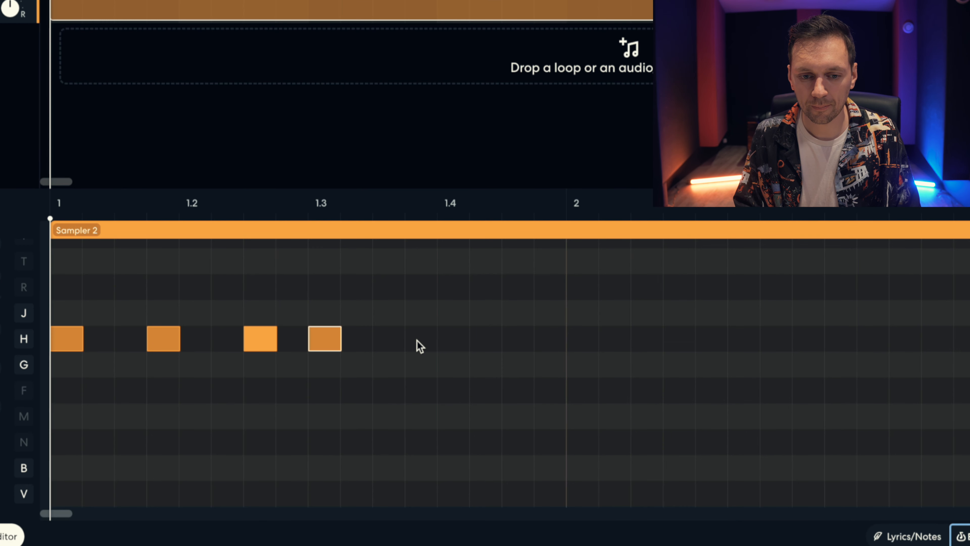
{"action": "double_click", "coordinate": [518, 339]}
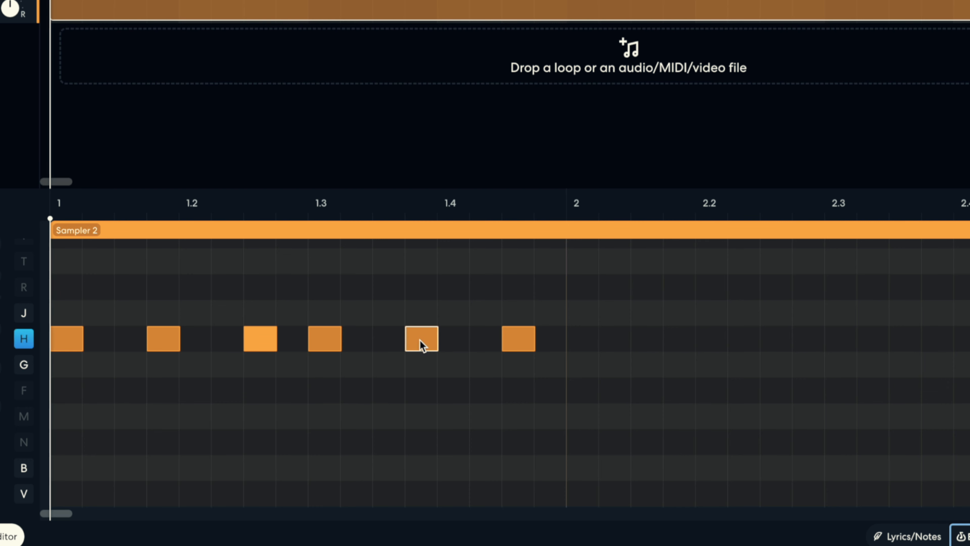
{"action": "key", "text": "space"}
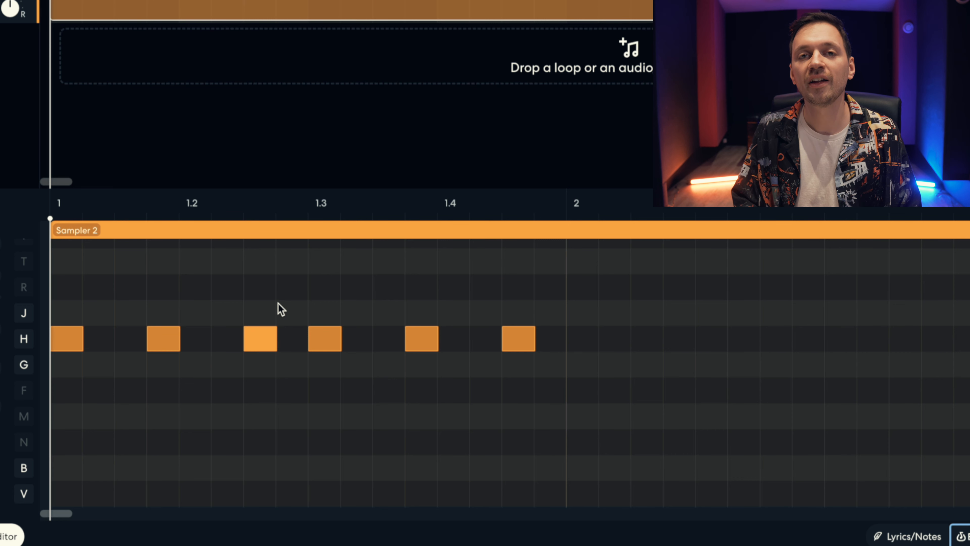
Step: Copy bar 1's six hi-hat notes to bar 2, paste the two-bar pattern at bar 3, and listen
{"action": "left_click_drag", "start_coordinate": [641, 292], "coordinate": [73, 357]}
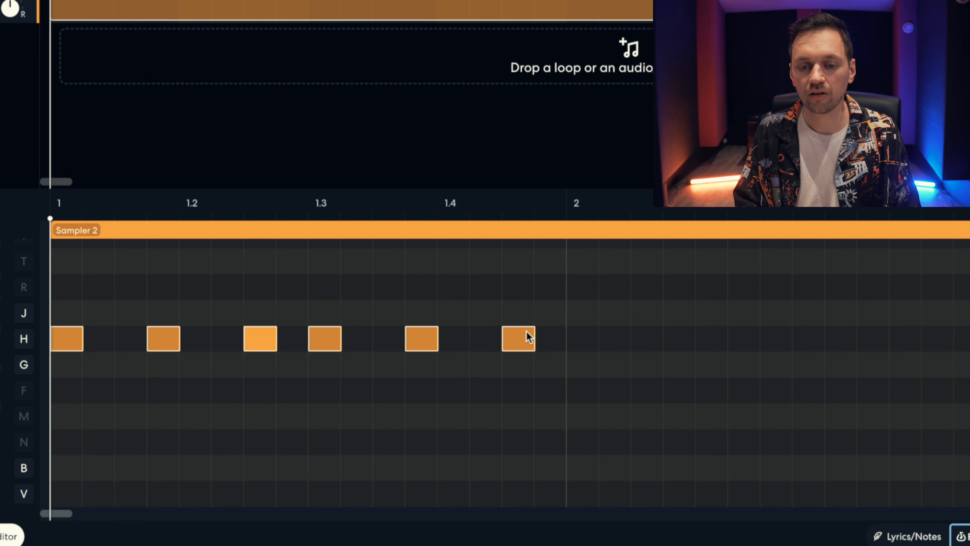
{"action": "right_click", "coordinate": [528, 339]}
{"action": "left_click", "coordinate": [556, 383]}
{"action": "left_click", "coordinate": [577, 215]}
{"action": "right_click", "coordinate": [575, 339]}
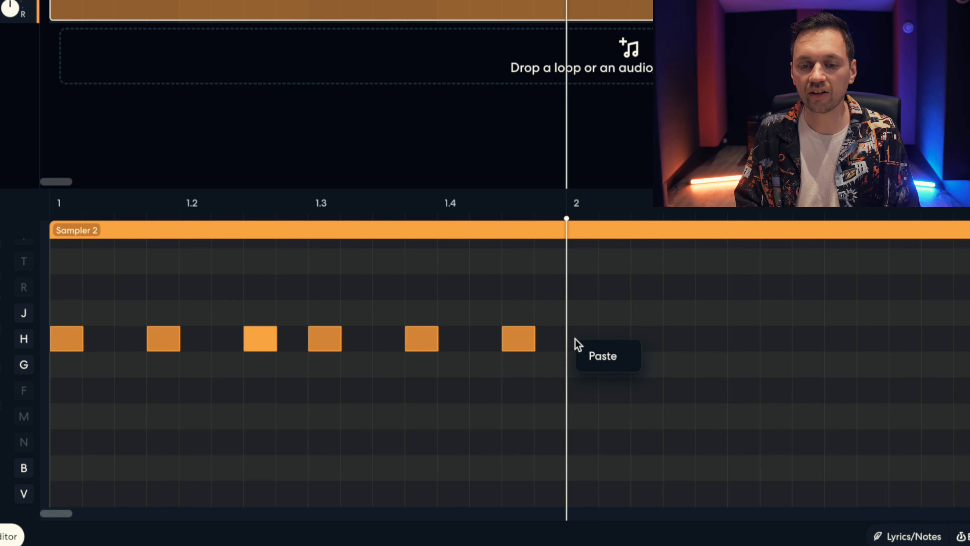
{"action": "left_click", "coordinate": [586, 361]}
{"action": "key", "text": "space"}
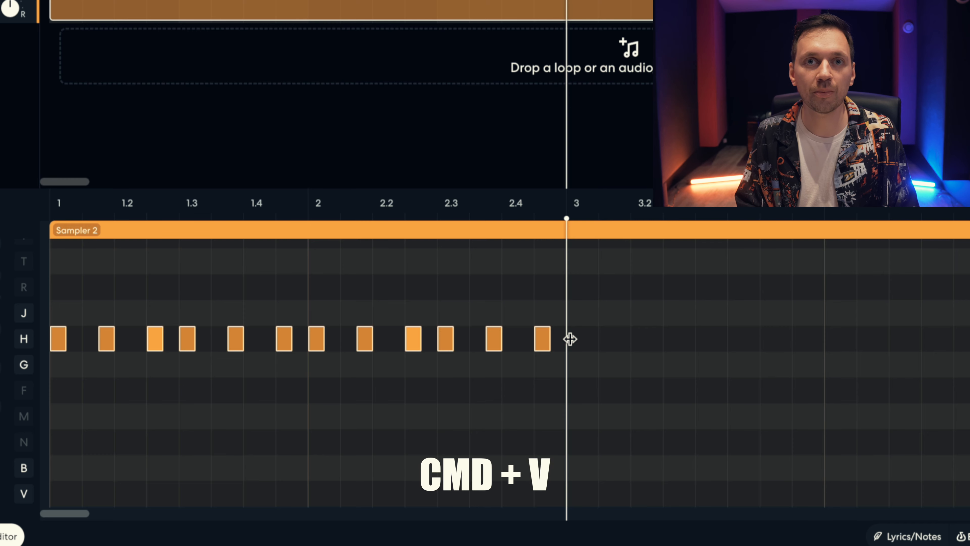
{"action": "key", "text": "super+v"}
{"action": "key", "text": "space"}
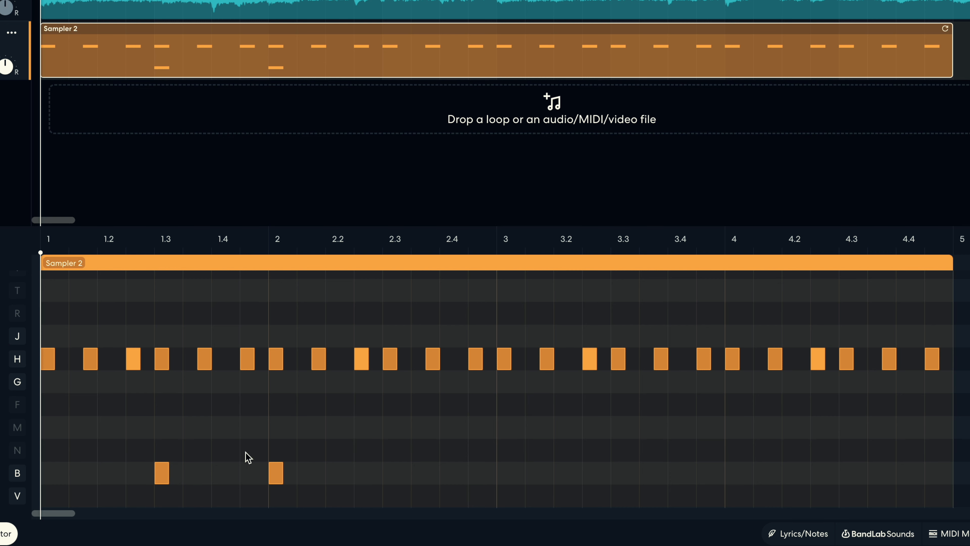
Step: Place snare notes on row B at 1.3, 2.4, 3.3 and 4.4, auditioning the pattern
{"action": "key", "text": "space"}
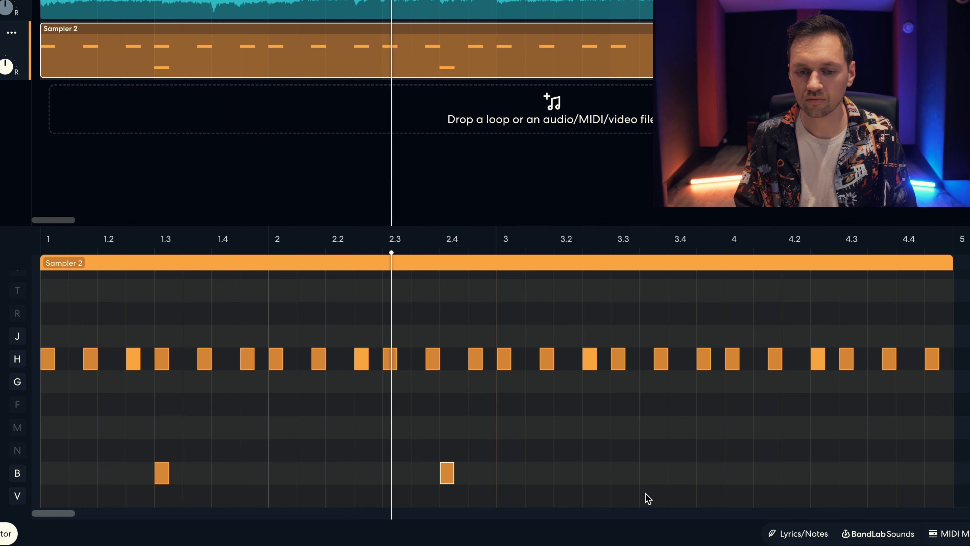
{"action": "key", "text": "space"}
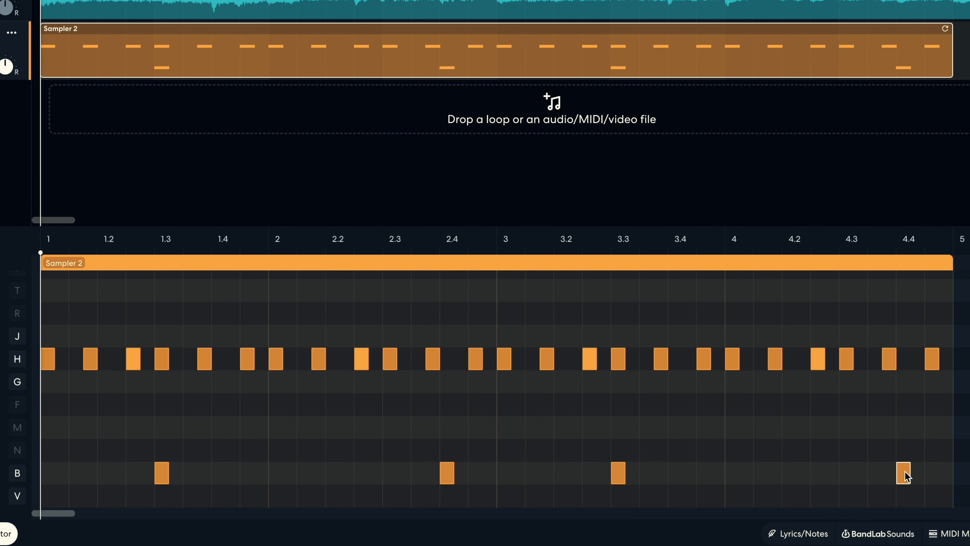
{"action": "key", "text": "space"}
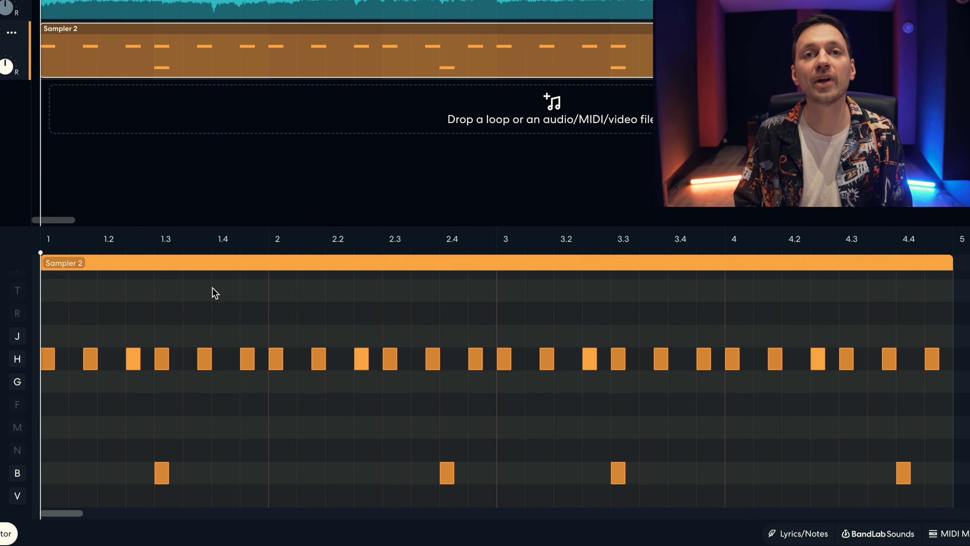
Step: Place kick notes on row V at 1, 2.3 and 3, plus an eighth after 4 and an eighth after 4.3
{"action": "left_click", "coordinate": [49, 498]}
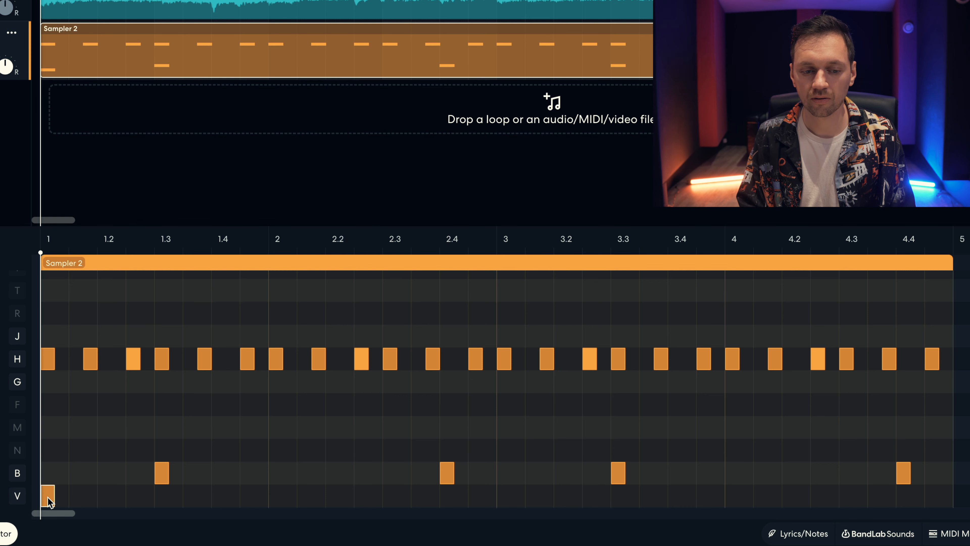
{"action": "left_click", "coordinate": [504, 497]}
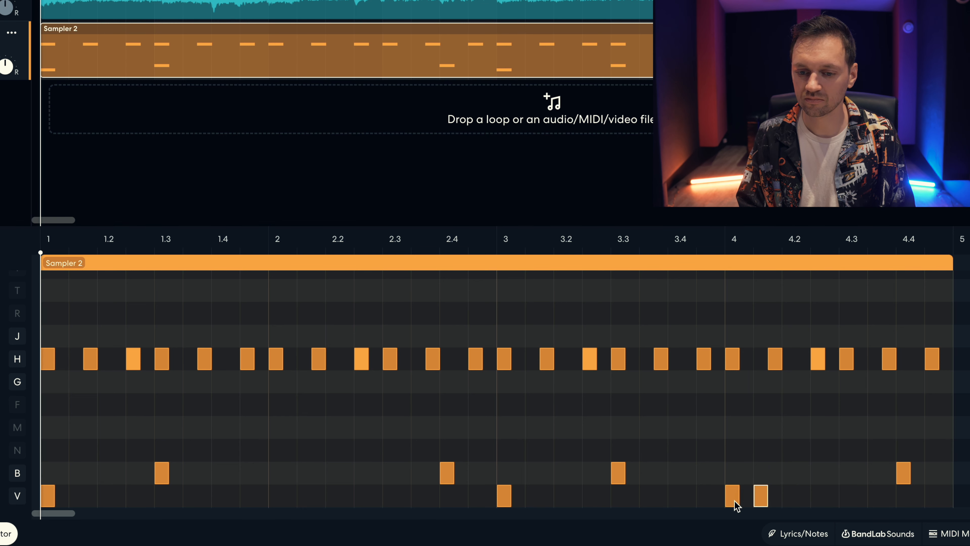
{"action": "left_click", "coordinate": [381, 495]}
{"action": "left_click", "coordinate": [388, 497]}
{"action": "key", "text": "space"}
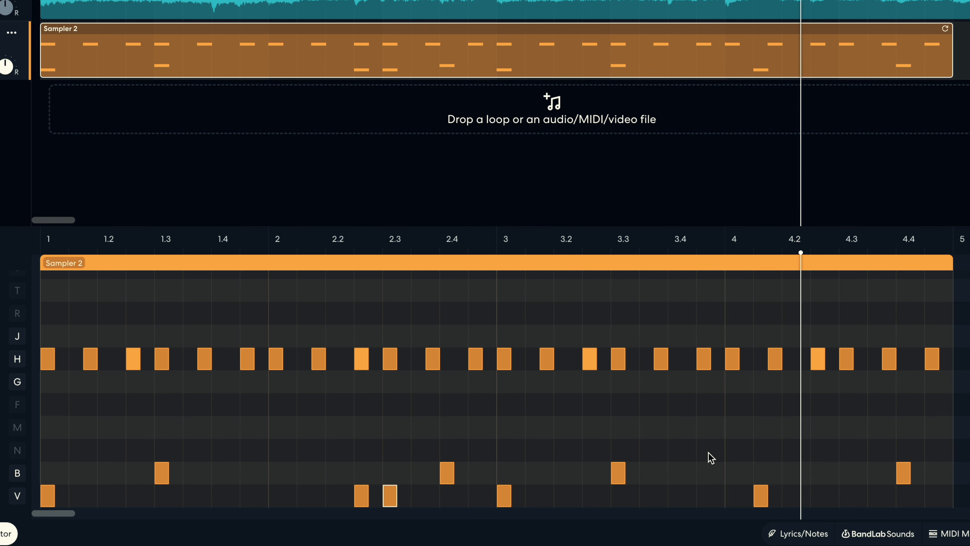
{"action": "left_click", "coordinate": [875, 496]}
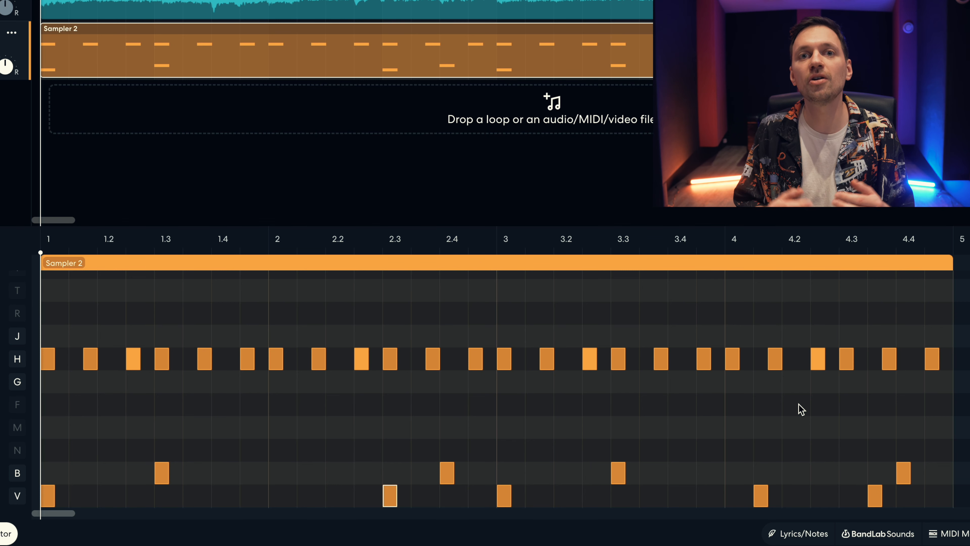
Step: Check the kick notes at the start of bars 1 and 3 and play the full pattern
{"action": "left_click", "coordinate": [503, 501]}
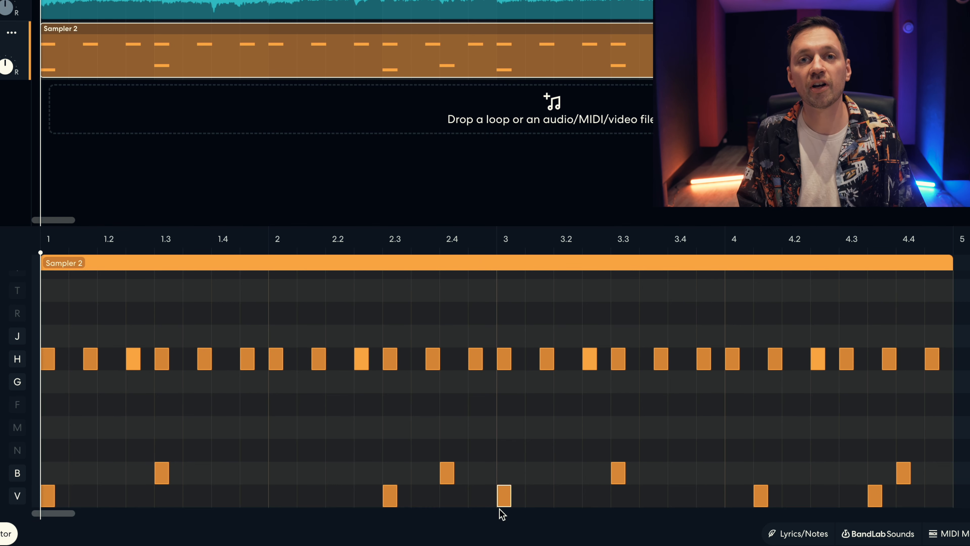
{"action": "left_click_drag", "start_coordinate": [104, 458], "coordinate": [33, 511]}
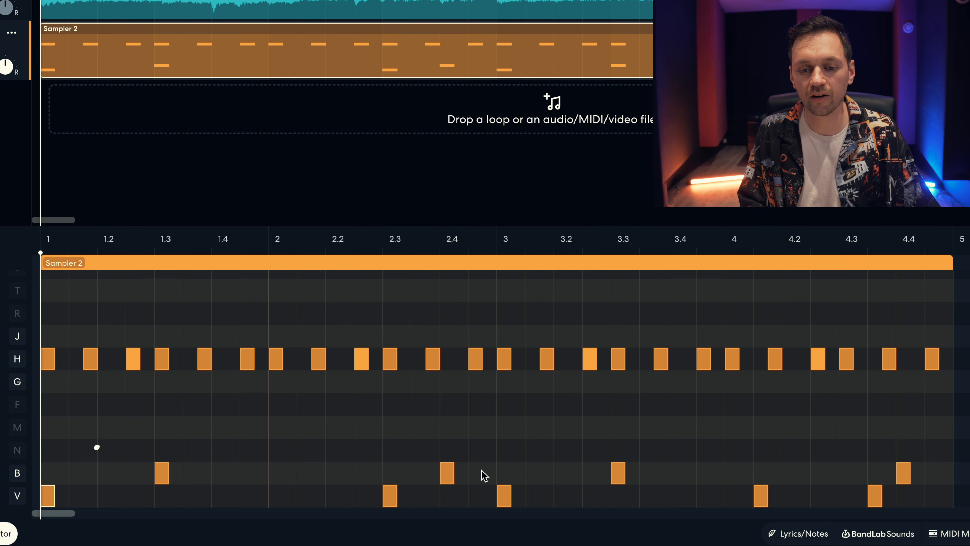
{"action": "left_click", "coordinate": [504, 496]}
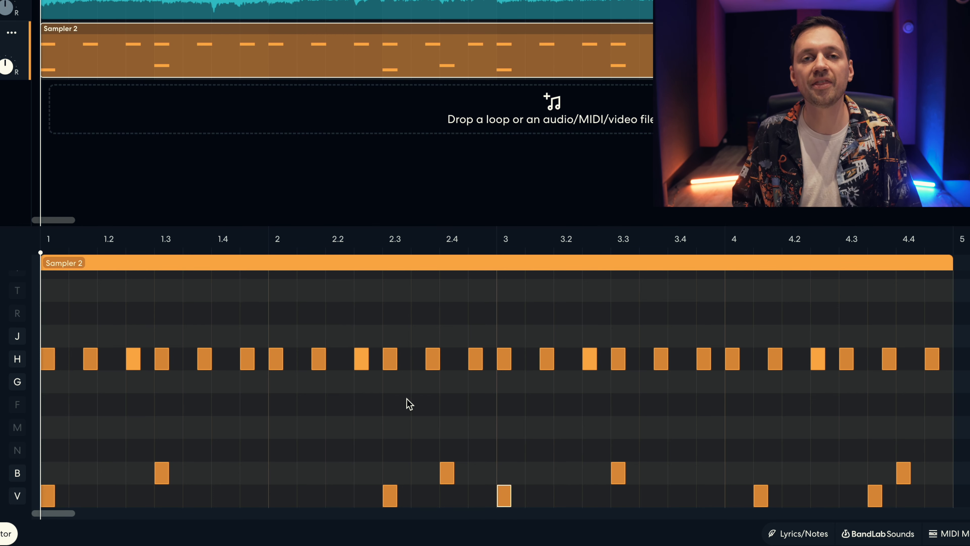
{"action": "key", "text": "space"}
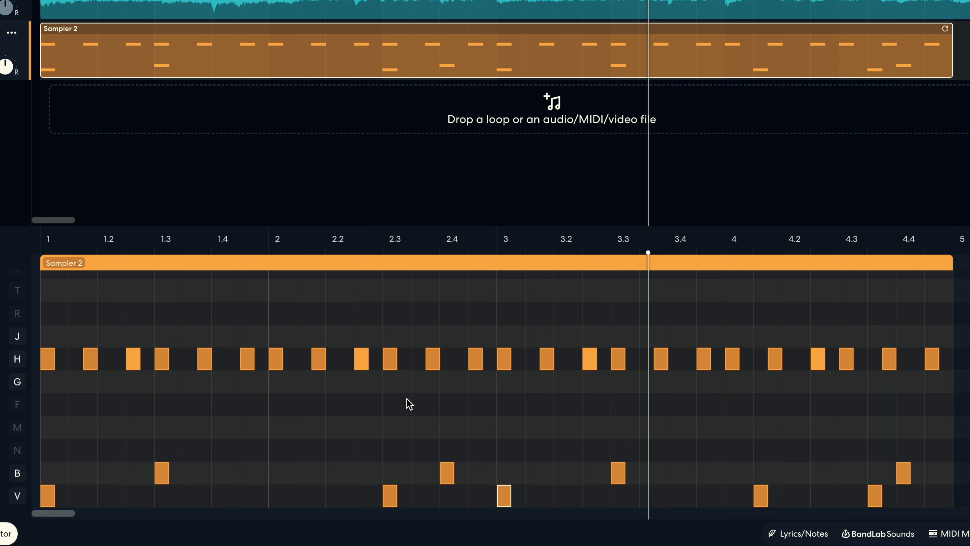
{"action": "key", "text": "space"}
Step: Try moving the first kick note of bar 4 to 4.2 and listen to the pattern
{"action": "left_click", "coordinate": [762, 496]}
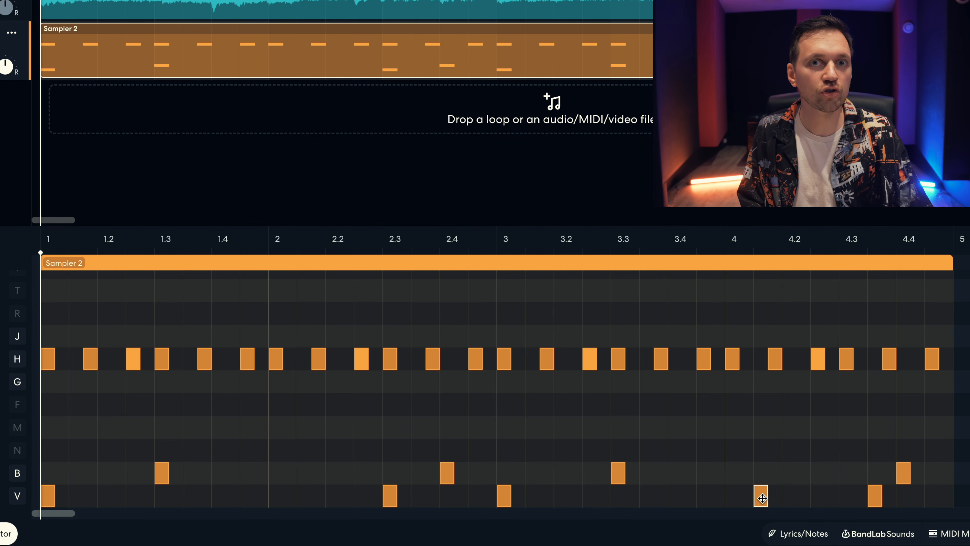
{"action": "left_click_drag", "start_coordinate": [763, 498], "coordinate": [785, 500]}
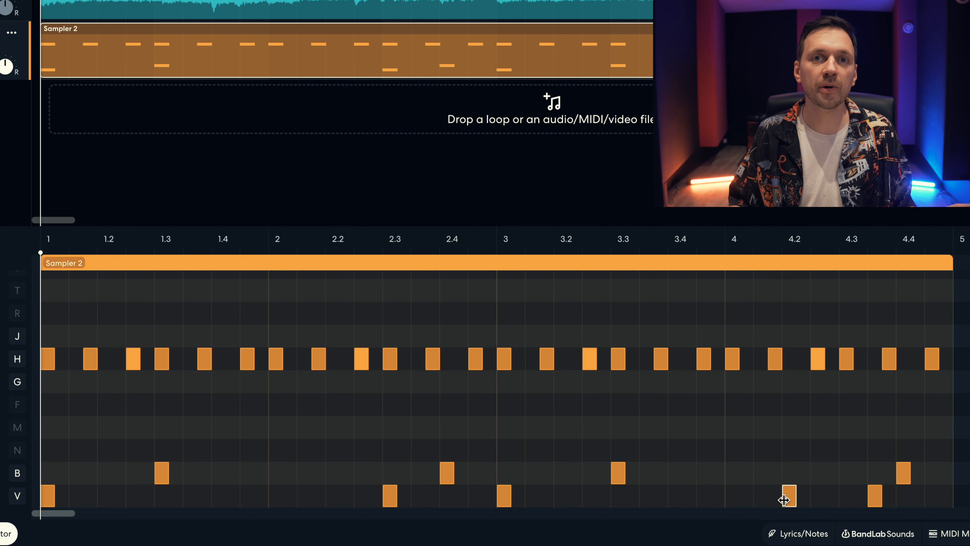
{"action": "key", "text": "space"}
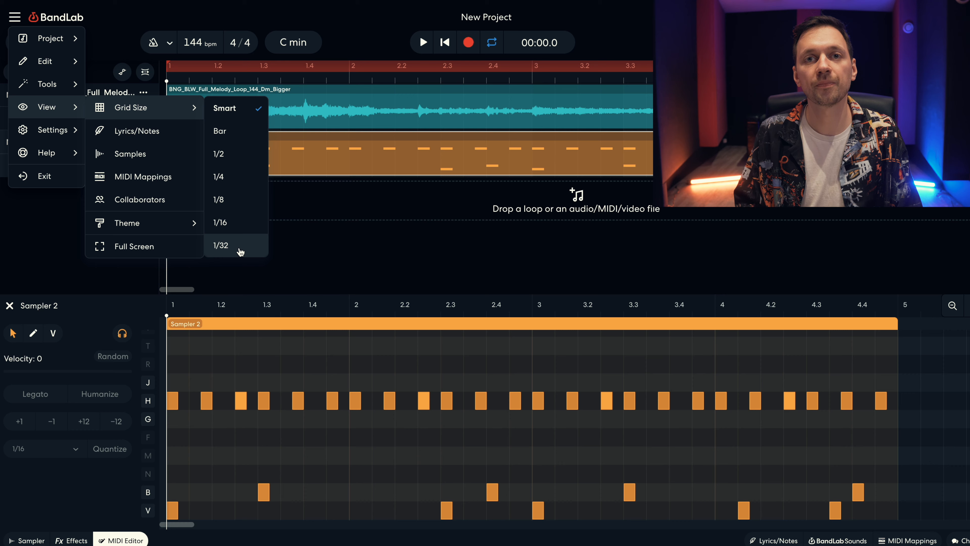
Step: Set the grid size to 1/32 and replace the hi-hat halfway between 1.2 and 1.3 with three 1/32 notes on row J
{"action": "left_click", "coordinate": [240, 247]}
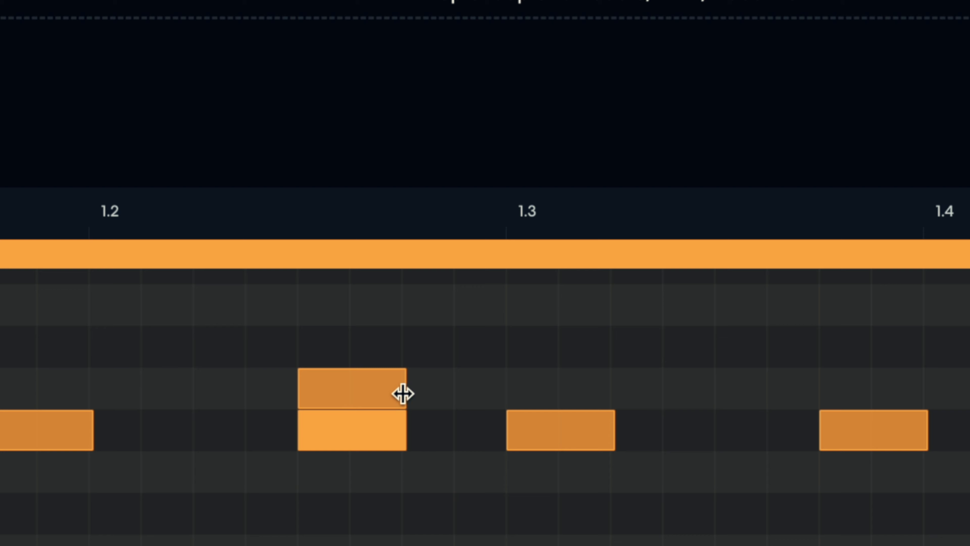
{"action": "left_click_drag", "start_coordinate": [490, 380], "coordinate": [462, 385]}
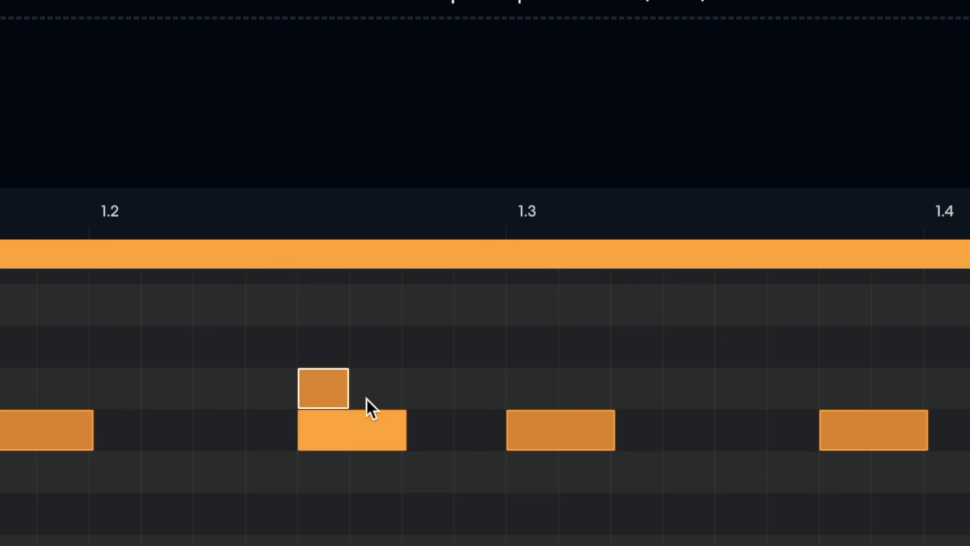
{"action": "double_click", "coordinate": [381, 398]}
{"action": "double_click", "coordinate": [424, 401]}
{"action": "key", "text": "space"}
{"action": "key", "text": "space"}
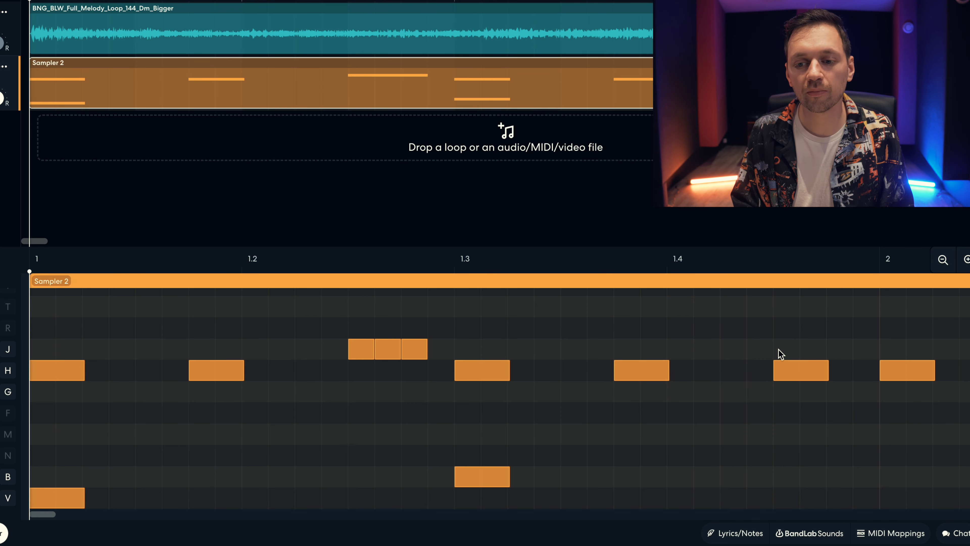
Step: Replace the last hi-hat of bar 1 with a roll of three 1/32 notes on row J and play it back
{"action": "double_click", "coordinate": [780, 354]}
{"action": "double_click", "coordinate": [814, 358]}
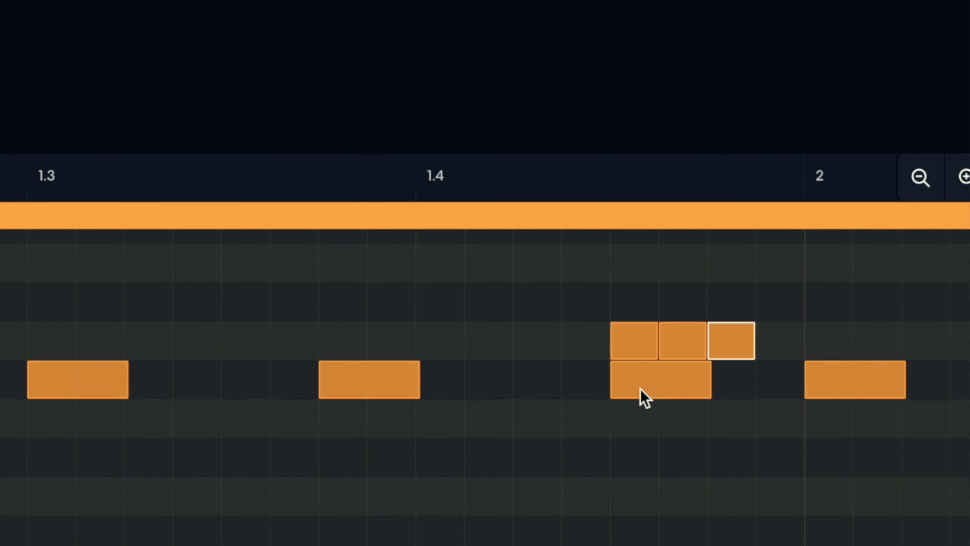
{"action": "double_click", "coordinate": [650, 388]}
{"action": "key", "text": "space"}
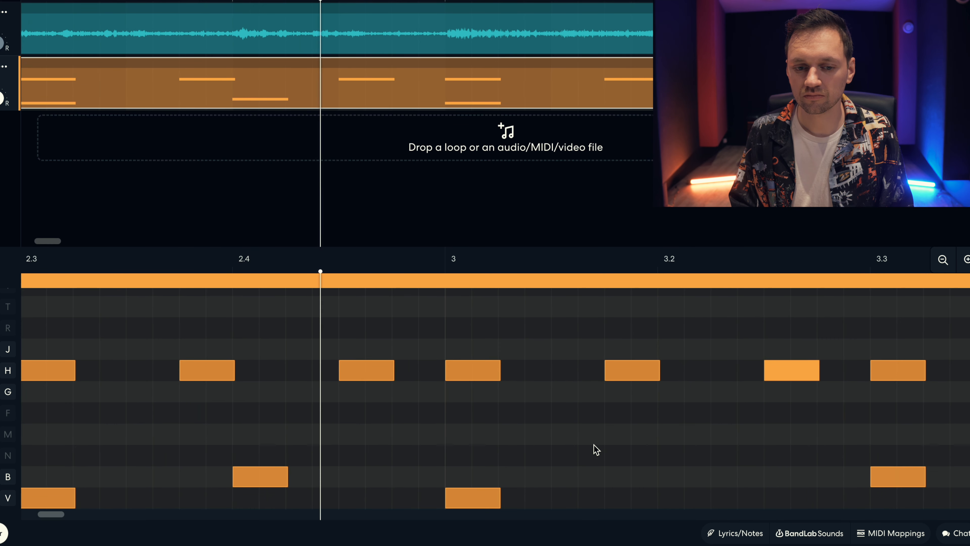
Step: Add a 1/32 note on row J in bar 2's last sixteenth, tighten the spacing of bar 1's second roll, and listen
{"action": "double_click", "coordinate": [445, 351]}
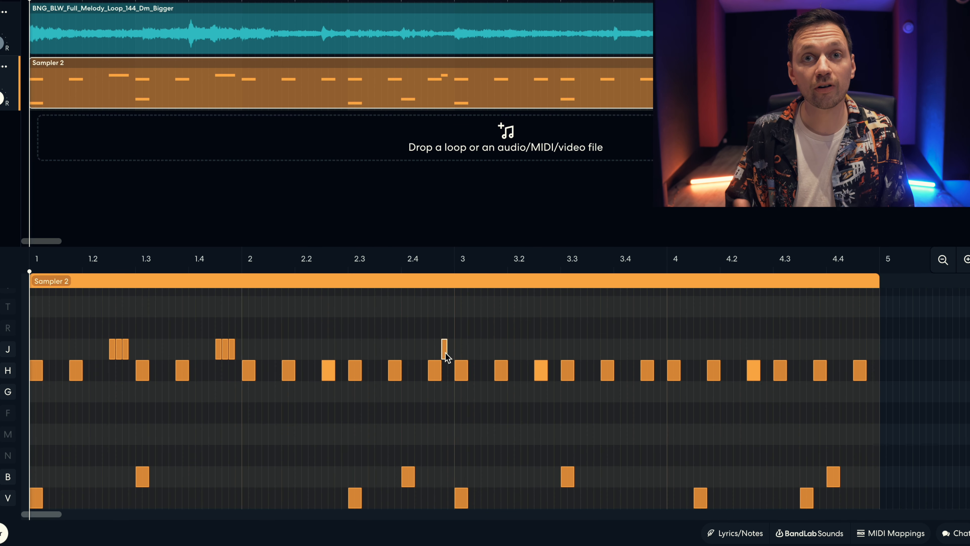
{"action": "key", "text": "space"}
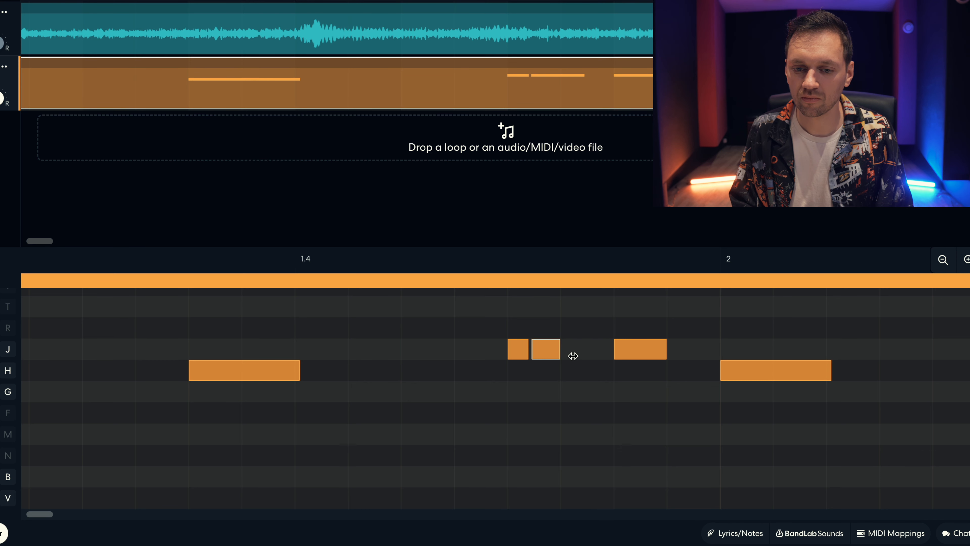
{"action": "left_click_drag", "start_coordinate": [631, 353], "coordinate": [590, 360]}
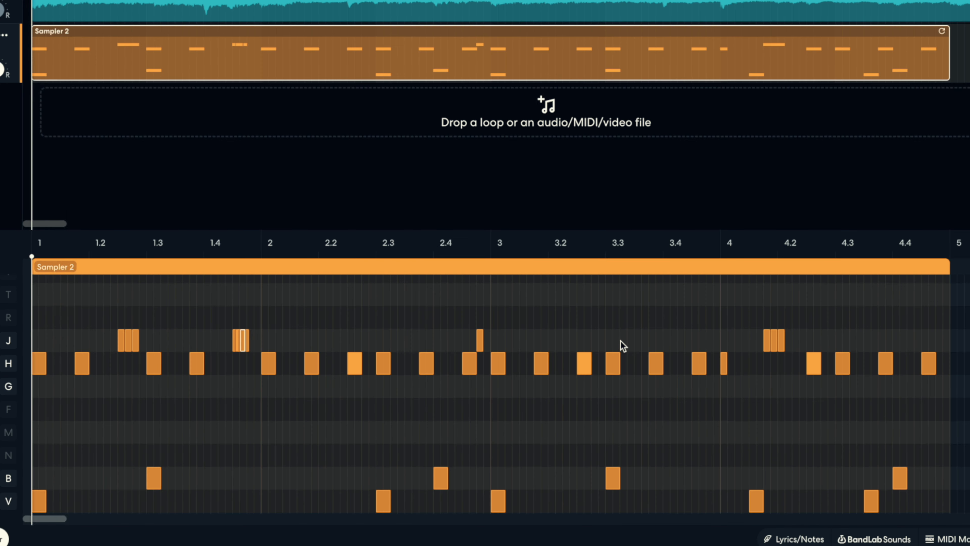
{"action": "key", "text": "space"}
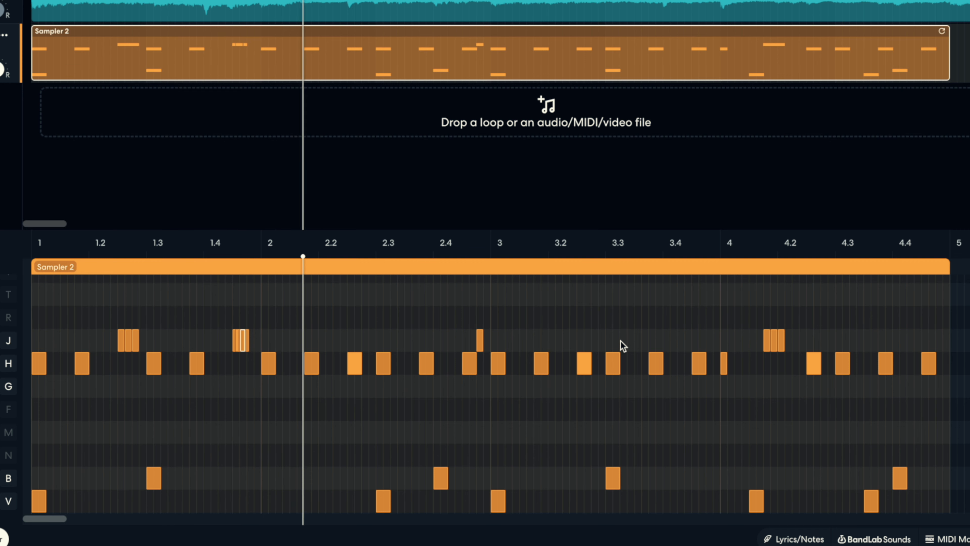